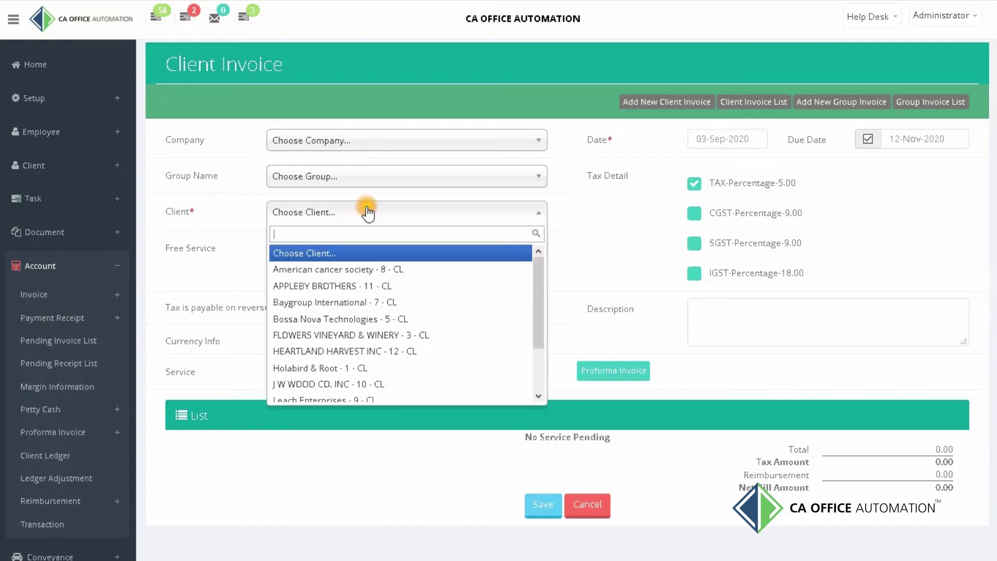
Choose the client Utopia Solutions Inc and include its Bookkeeping Services third-quarter job with an amount of 5500
{"action": "scroll", "coordinate": [343, 316], "scroll_direction": "down", "scroll_amount": 1}
{"action": "left_click", "coordinate": [309, 393]}
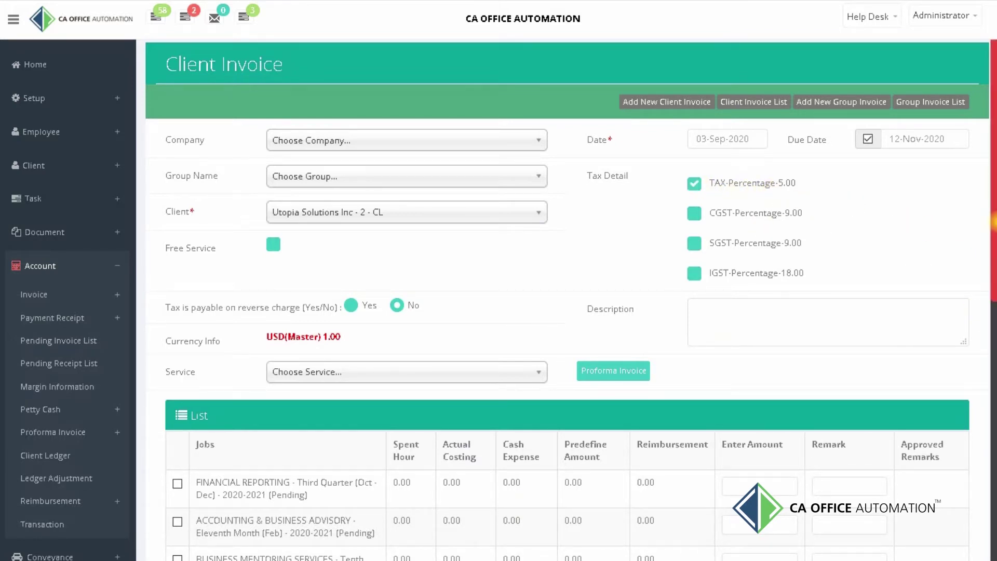
{"action": "scroll", "coordinate": [993, 222], "scroll_direction": "down", "scroll_amount": 5}
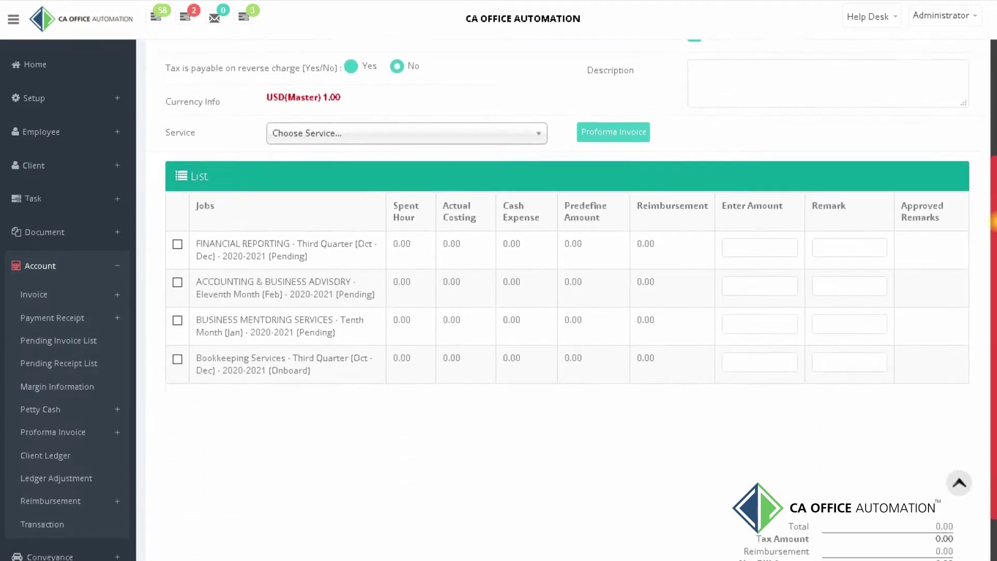
{"action": "left_click", "coordinate": [177, 346]}
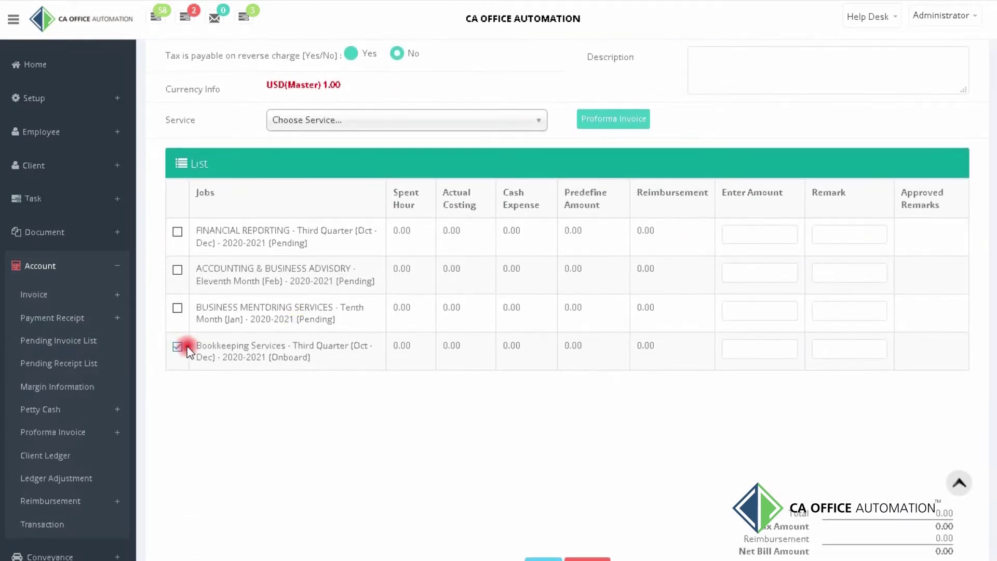
{"action": "left_click", "coordinate": [777, 347]}
{"action": "type", "text": "5500"}
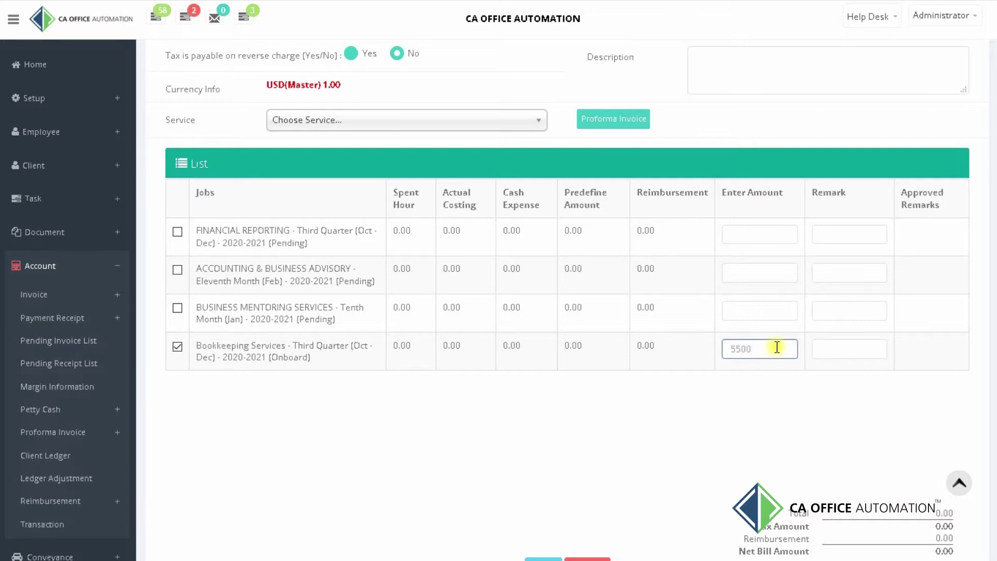
{"action": "left_click", "coordinate": [786, 134]}
{"action": "scroll", "coordinate": [819, 127], "scroll_direction": "down", "scroll_amount": 1}
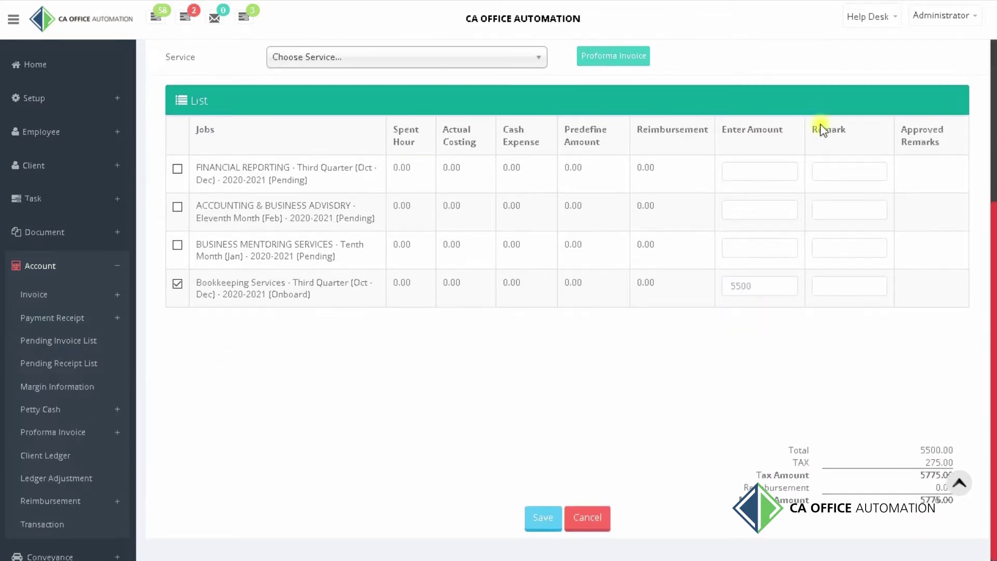
Show the client's proforma invoices and add the Business Mentoring Services Ninth Month [Dec] 2020-2021 entry to the invoice
{"action": "scroll", "coordinate": [821, 128], "scroll_direction": "up", "scroll_amount": 2}
{"action": "scroll", "coordinate": [810, 135], "scroll_direction": "up", "scroll_amount": 1}
{"action": "left_click", "coordinate": [631, 181]}
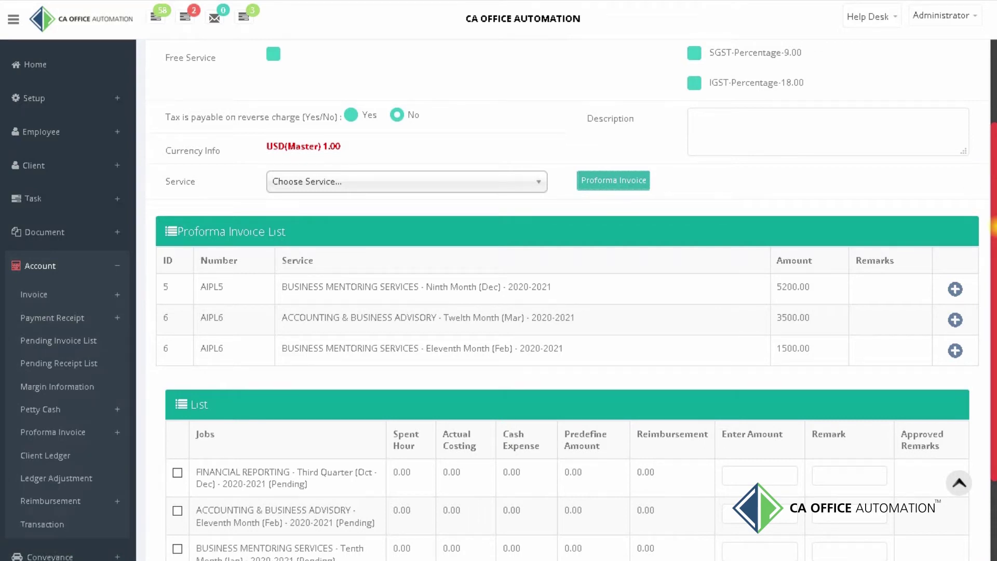
{"action": "left_click", "coordinate": [955, 290]}
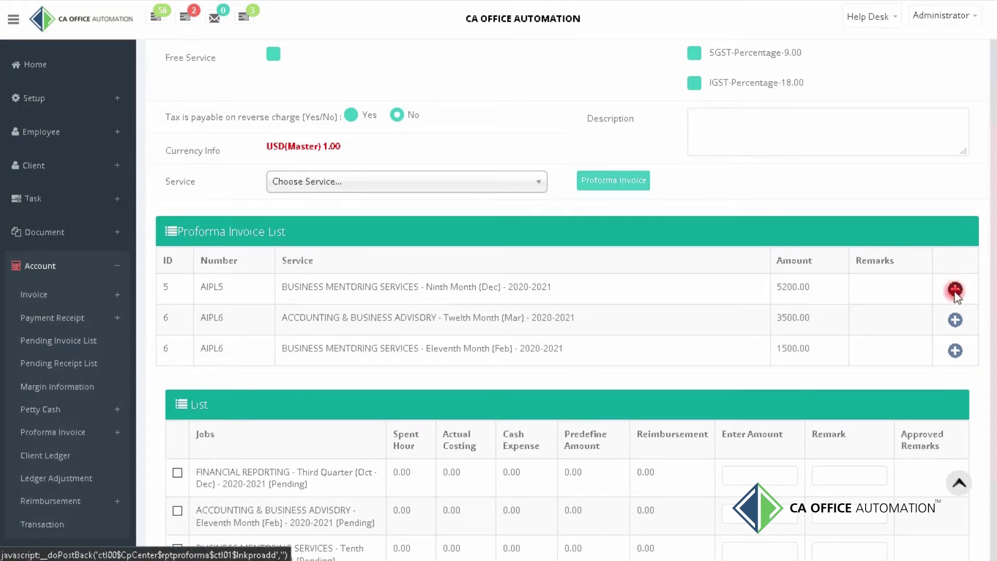
{"action": "left_click", "coordinate": [521, 235]}
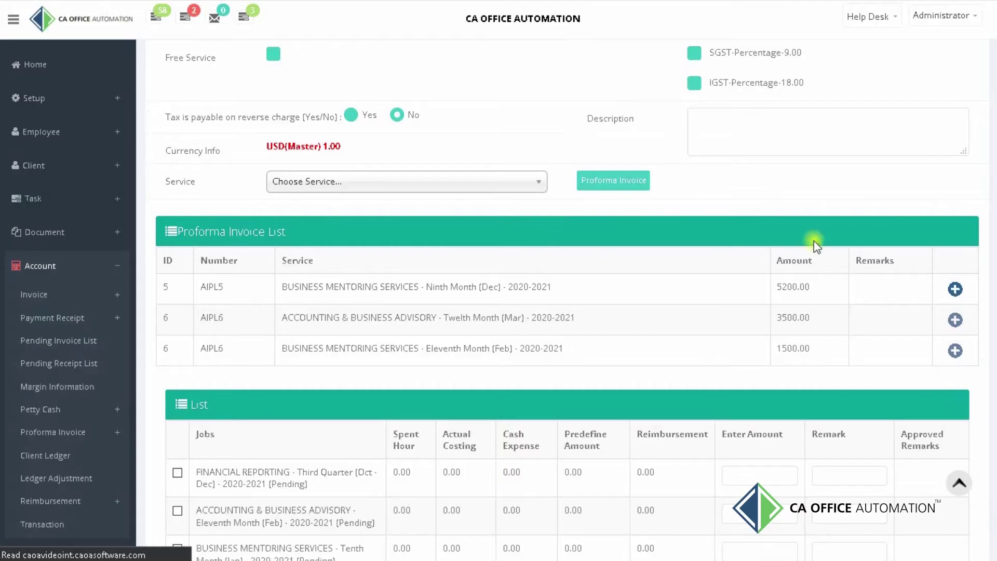
{"action": "scroll", "coordinate": [993, 210], "scroll_direction": "down", "scroll_amount": 2}
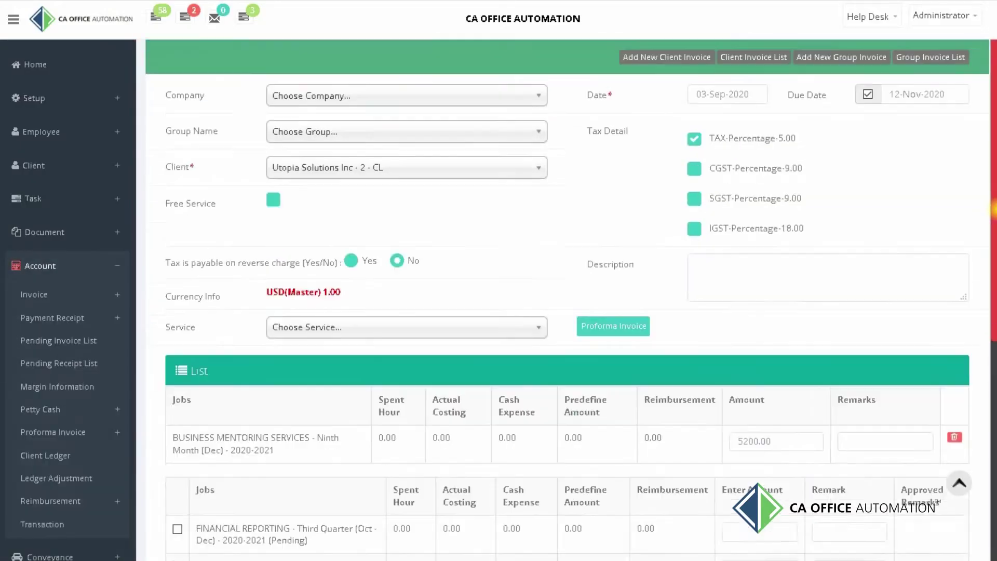
{"action": "scroll", "coordinate": [279, 178], "scroll_direction": "up", "scroll_amount": 4}
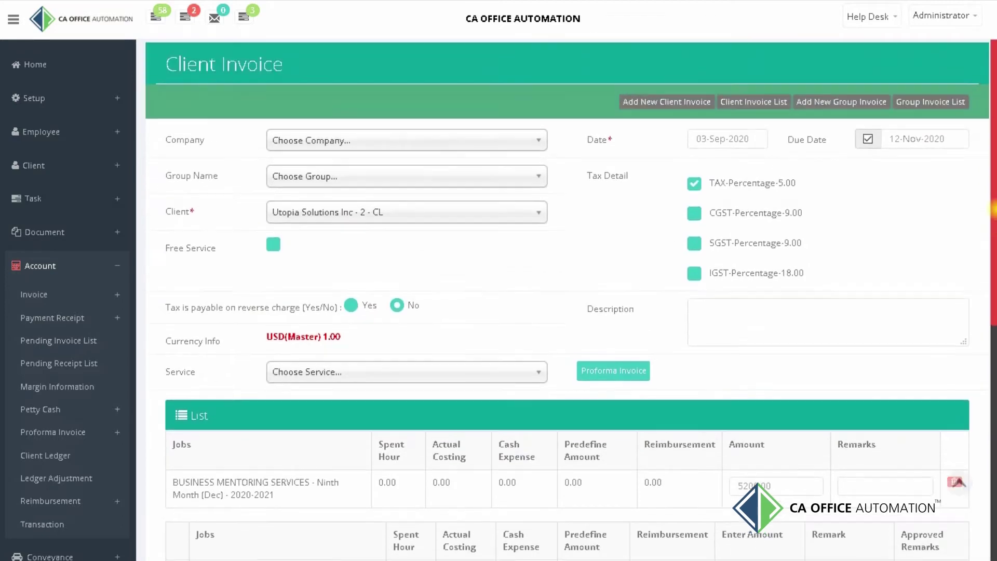
{"action": "left_click", "coordinate": [273, 246]}
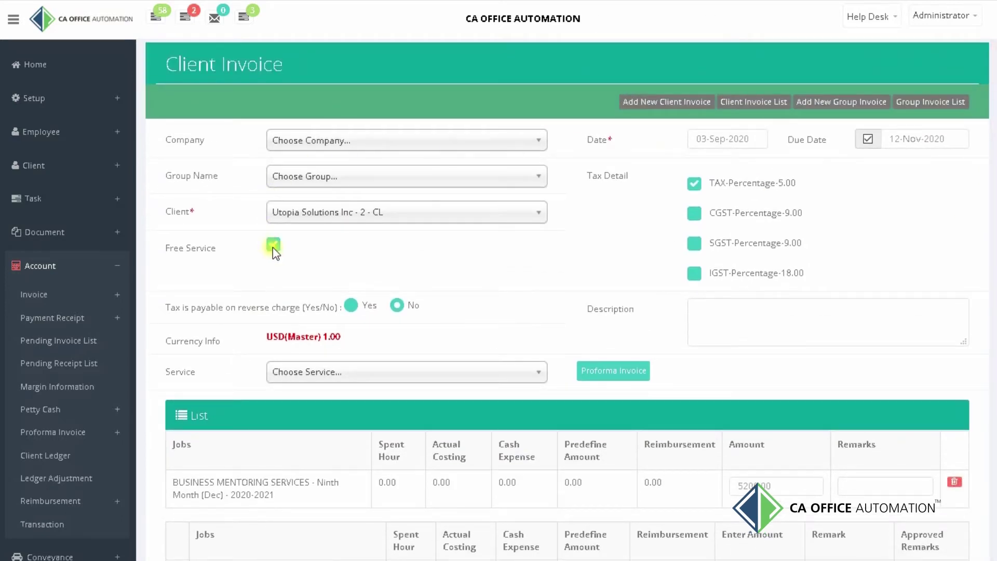
{"action": "left_click", "coordinate": [274, 245]}
{"action": "left_click", "coordinate": [402, 142]}
{"action": "left_click", "coordinate": [402, 141]}
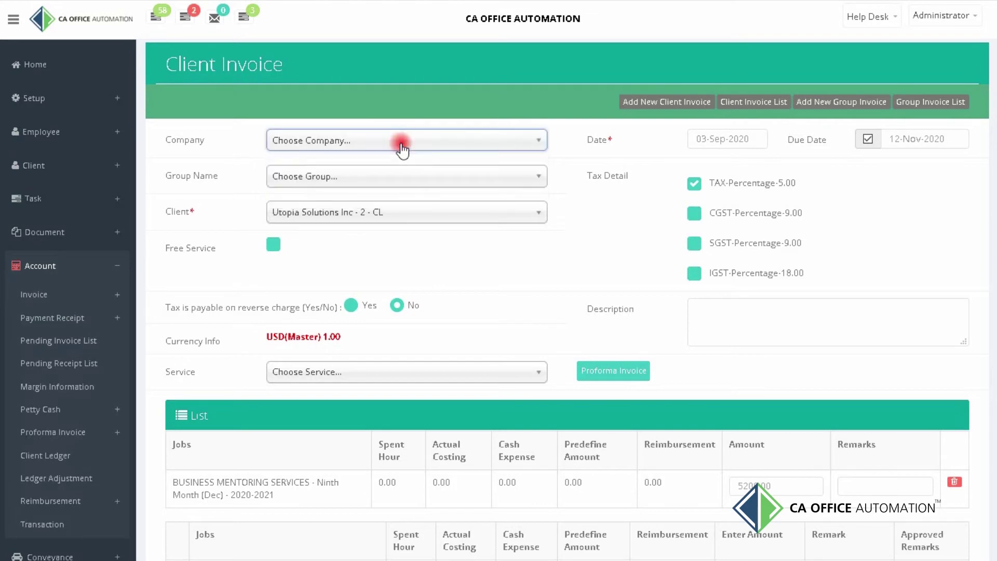
Save the client invoice for the yearly Information System Audit job
{"action": "left_click", "coordinate": [534, 541]}
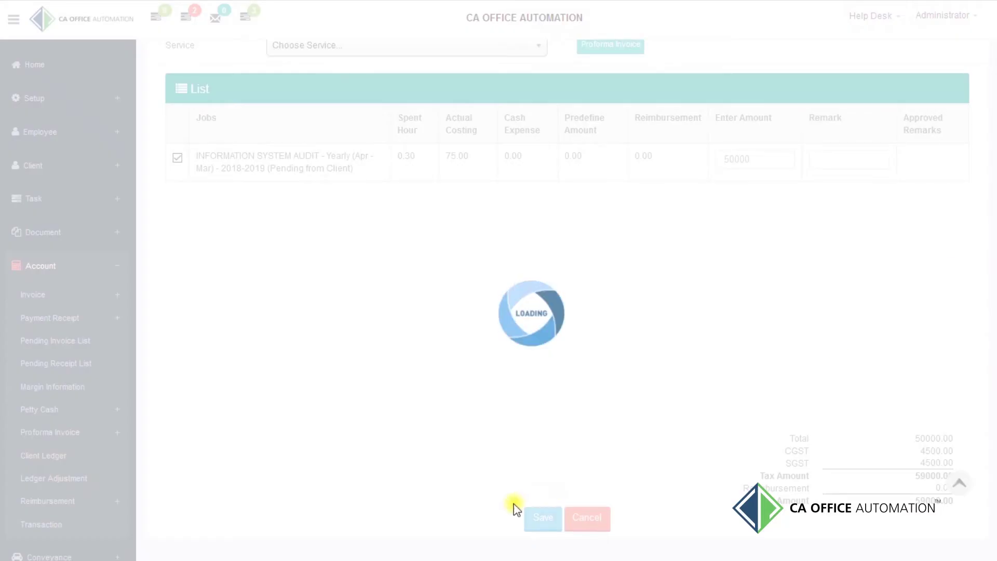
{"action": "left_click", "coordinate": [501, 537]}
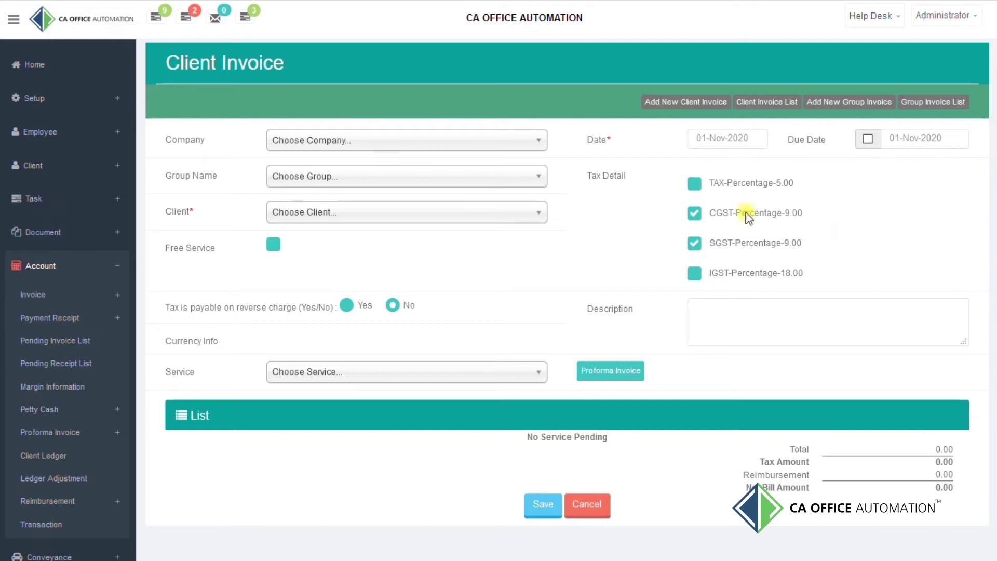
View the client invoice list, the blank group invoice form and the group invoice list
{"action": "left_click", "coordinate": [55, 297]}
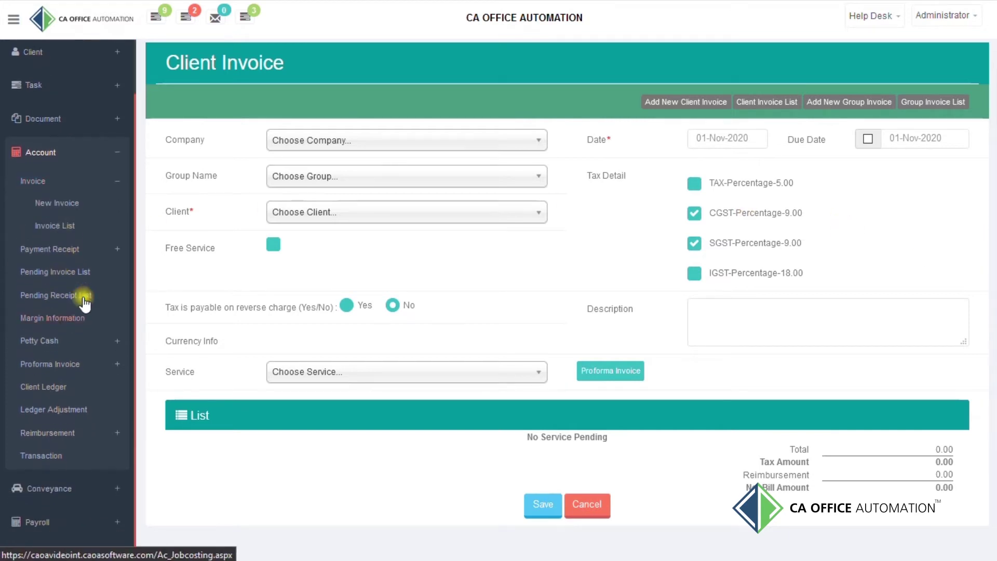
{"action": "scroll", "coordinate": [62, 232], "scroll_direction": "down", "scroll_amount": 1}
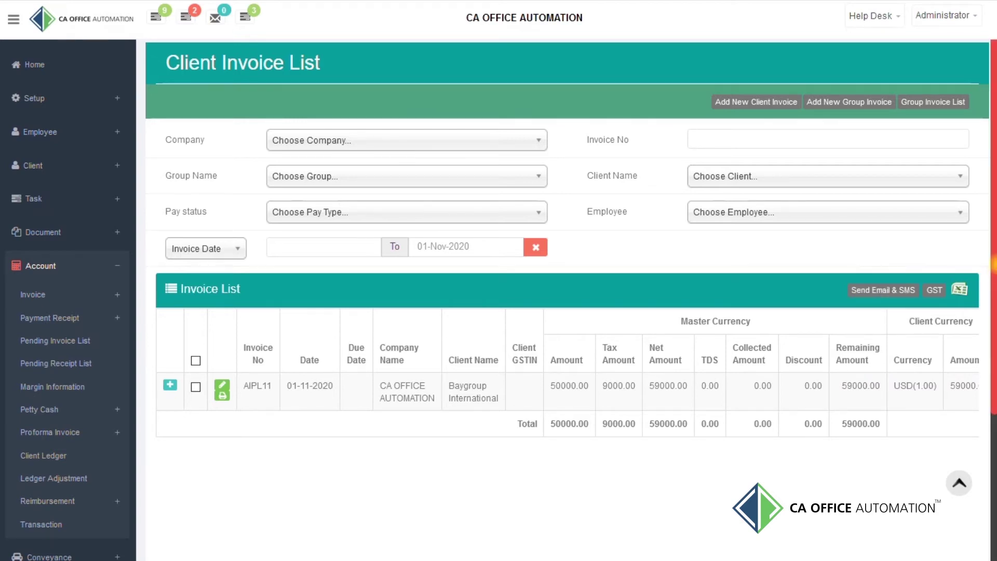
{"action": "left_click", "coordinate": [858, 107]}
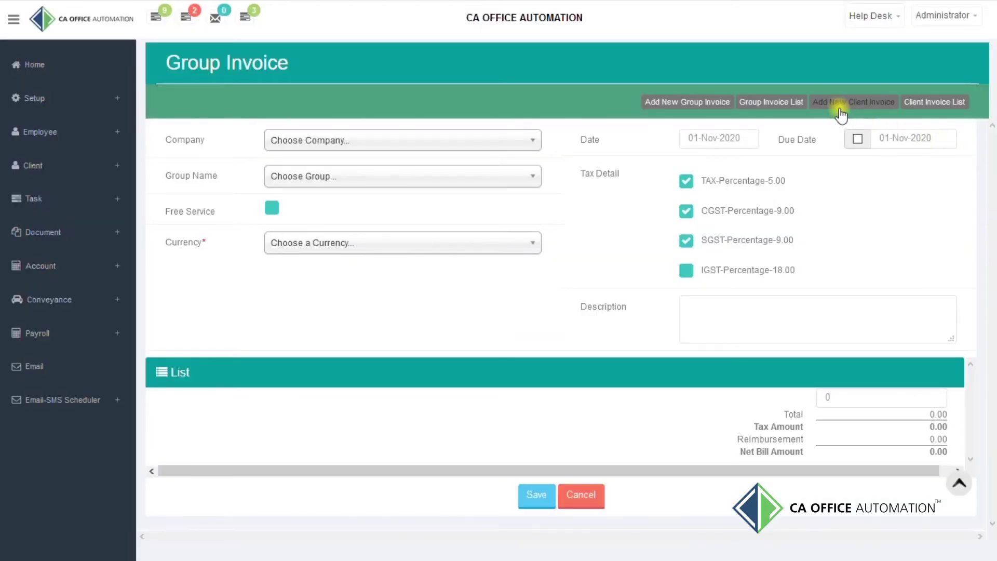
{"action": "left_click", "coordinate": [783, 103]}
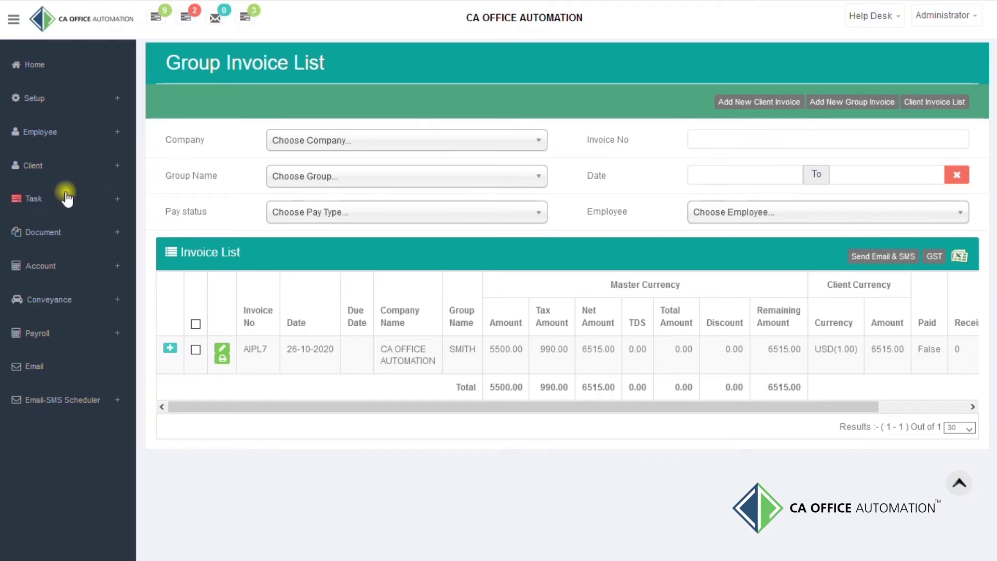
Start a new client payment receipt and choose Utopia Solutions Inc as its client
{"action": "left_click", "coordinate": [61, 266]}
{"action": "scroll", "coordinate": [78, 291], "scroll_direction": "down", "scroll_amount": 2}
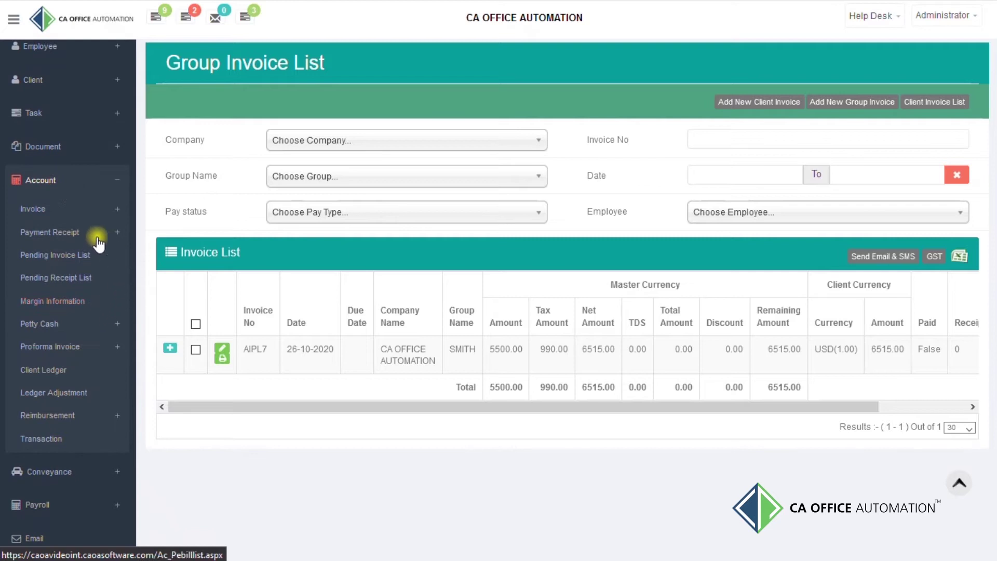
{"action": "left_click", "coordinate": [98, 236]}
{"action": "left_click", "coordinate": [60, 198]}
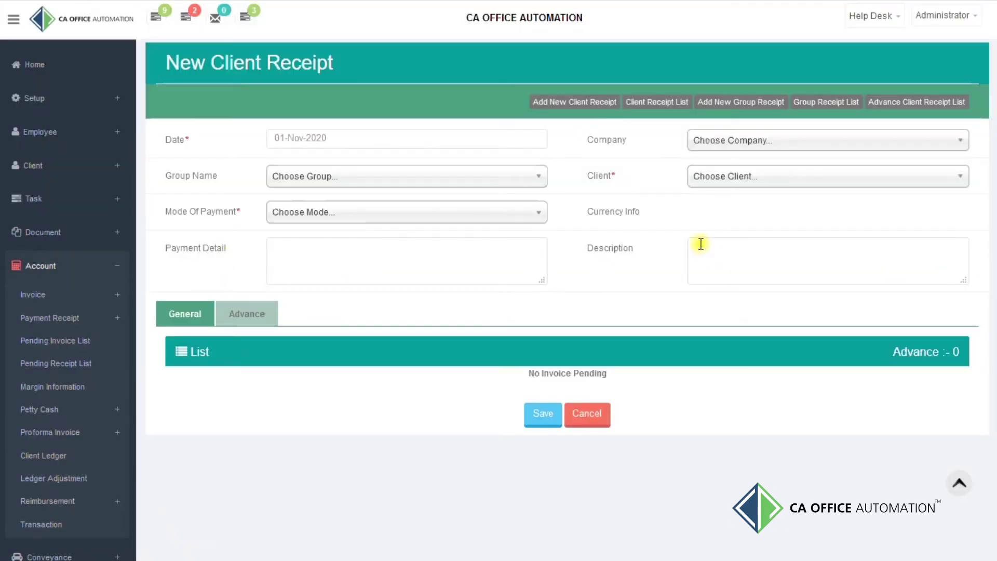
{"action": "left_click", "coordinate": [754, 178]}
{"action": "scroll", "coordinate": [758, 249], "scroll_direction": "down", "scroll_amount": 3}
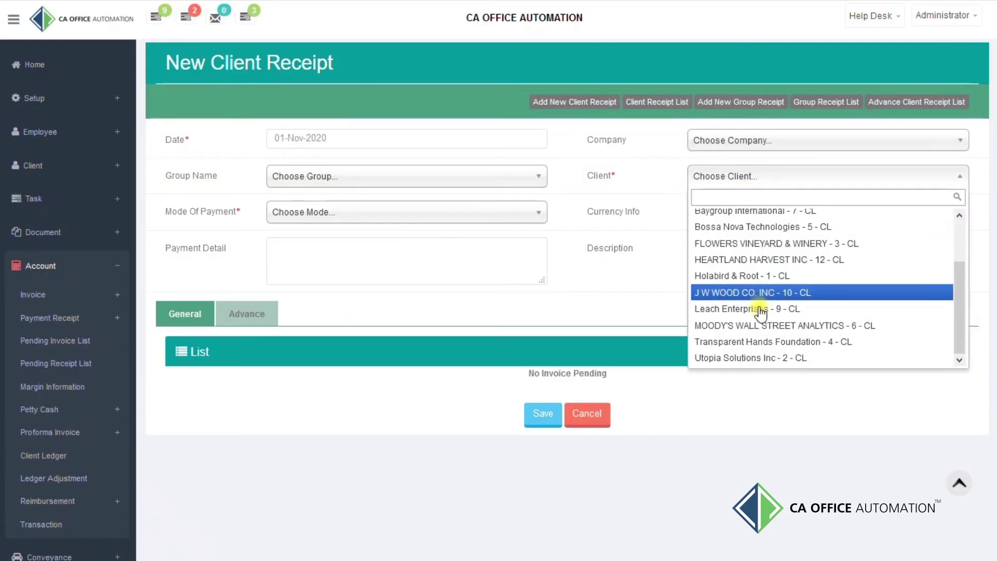
{"action": "left_click", "coordinate": [739, 359]}
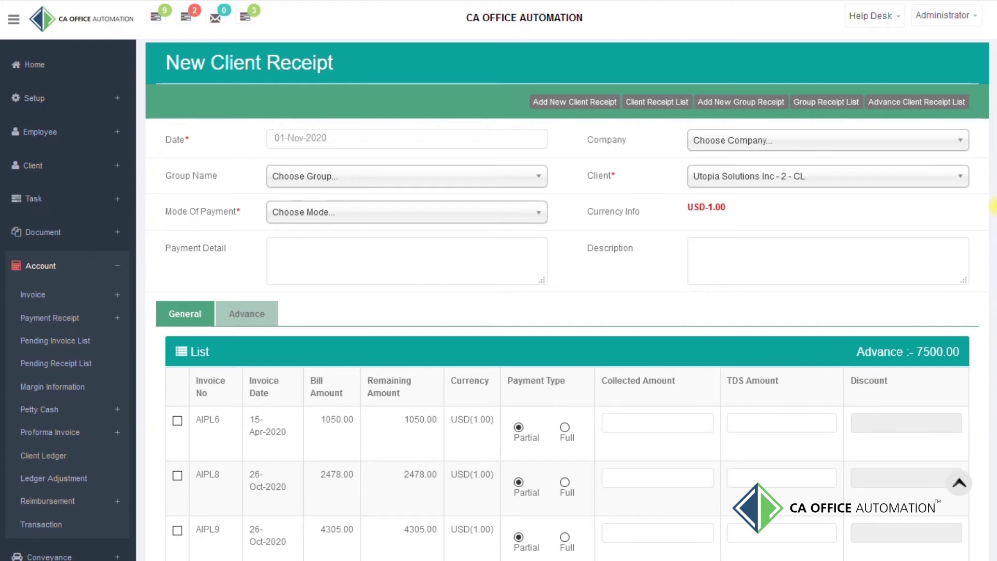
Enter an advance amount of 2000 on the client receipt and try to save it without a payment mode
{"action": "scroll", "coordinate": [993, 207], "scroll_direction": "down", "scroll_amount": 4}
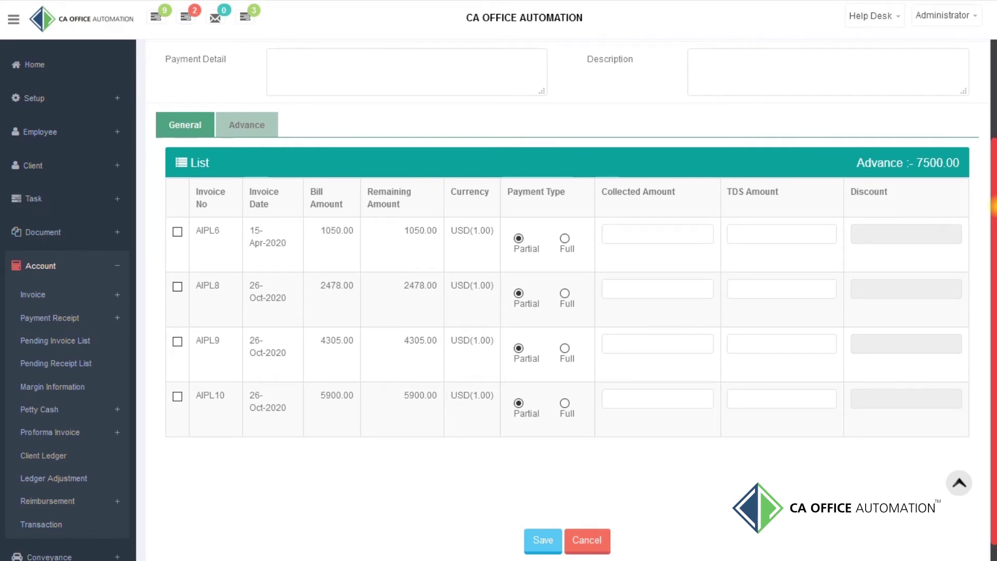
{"action": "scroll", "coordinate": [280, 260], "scroll_direction": "up", "scroll_amount": 3}
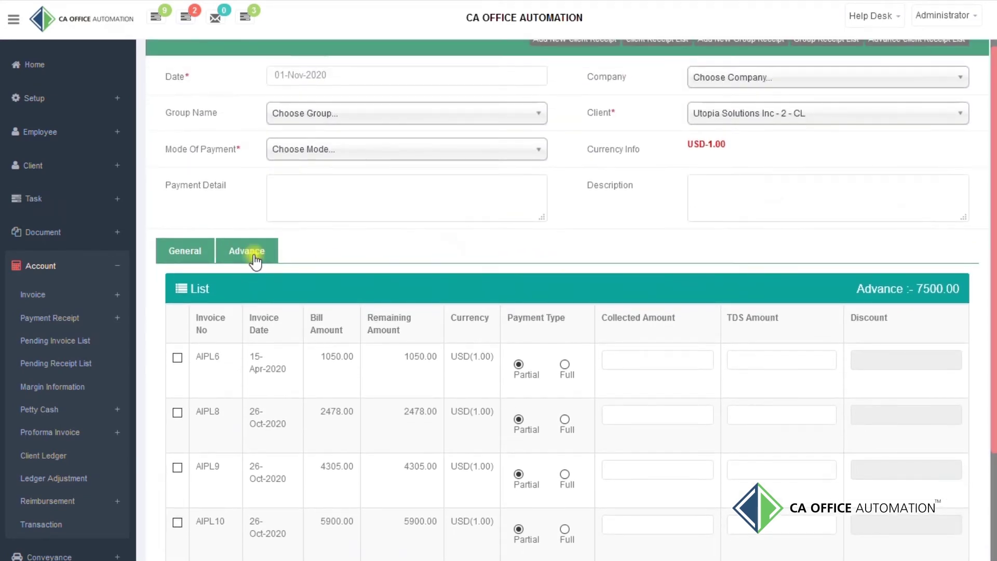
{"action": "left_click", "coordinate": [254, 254]}
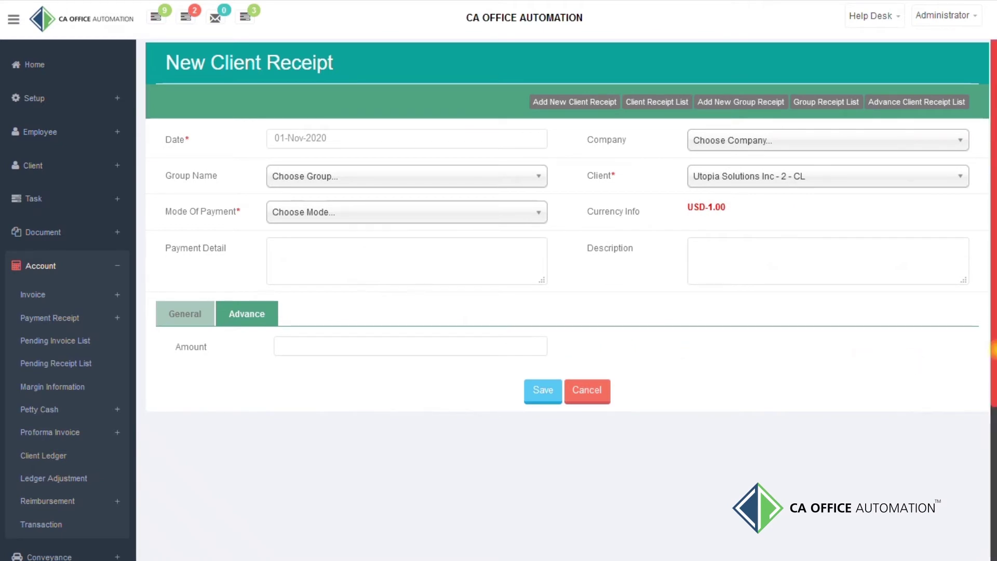
{"action": "left_click", "coordinate": [359, 338]}
{"action": "type", "text": "2000"}
{"action": "left_click", "coordinate": [553, 390]}
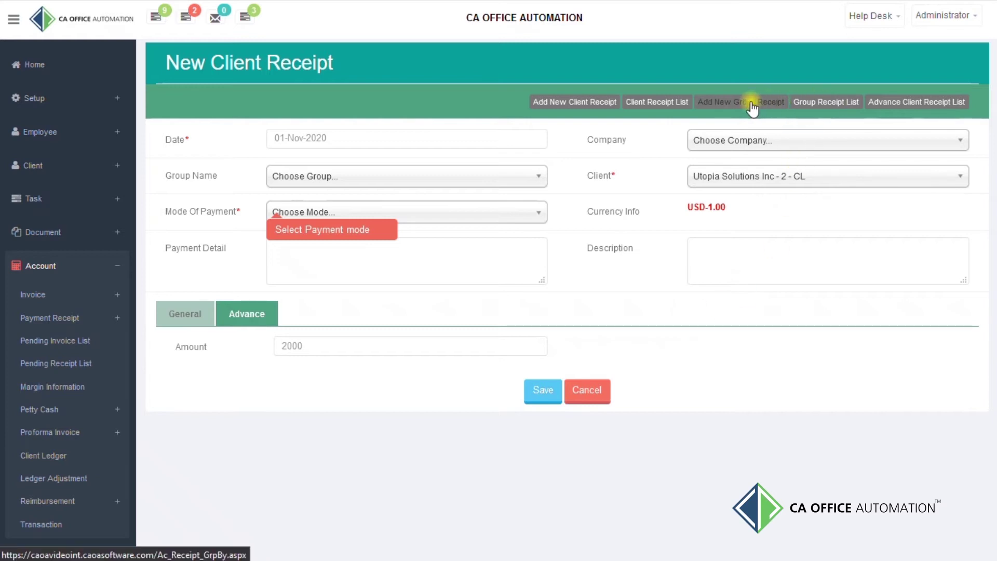
View the advance client receipt list and the group receipt list
{"action": "left_click", "coordinate": [909, 101]}
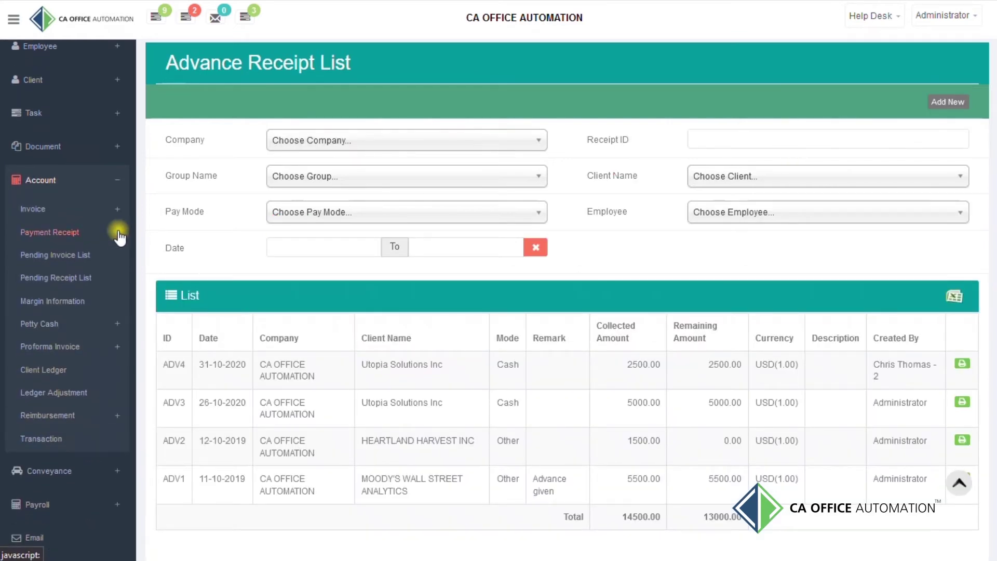
{"action": "left_click", "coordinate": [78, 236]}
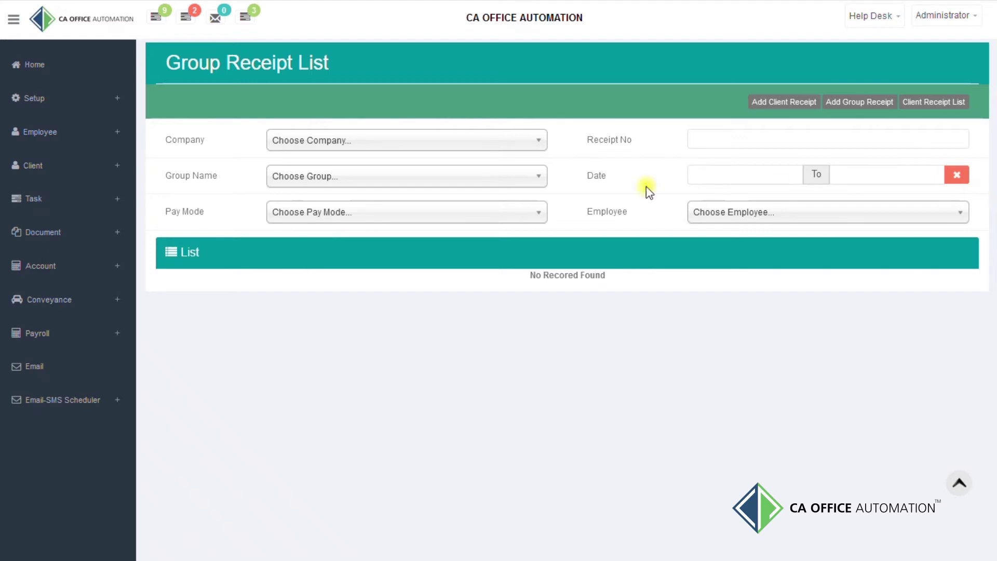
Review the pending invoice list and request its Excel export, dismissing the file download
{"action": "left_click", "coordinate": [107, 268]}
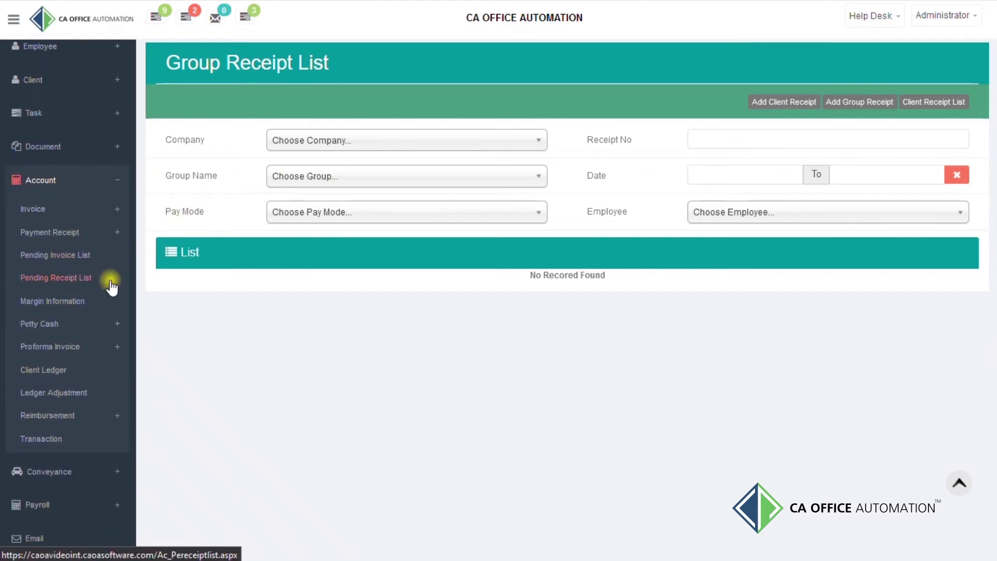
{"action": "left_click", "coordinate": [71, 261]}
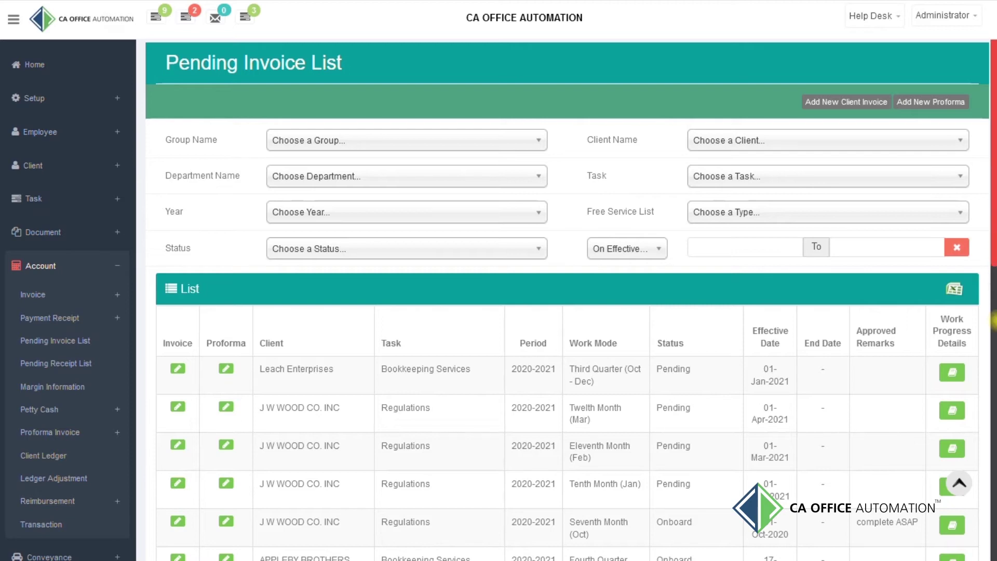
{"action": "scroll", "coordinate": [572, 311], "scroll_direction": "down", "scroll_amount": 3}
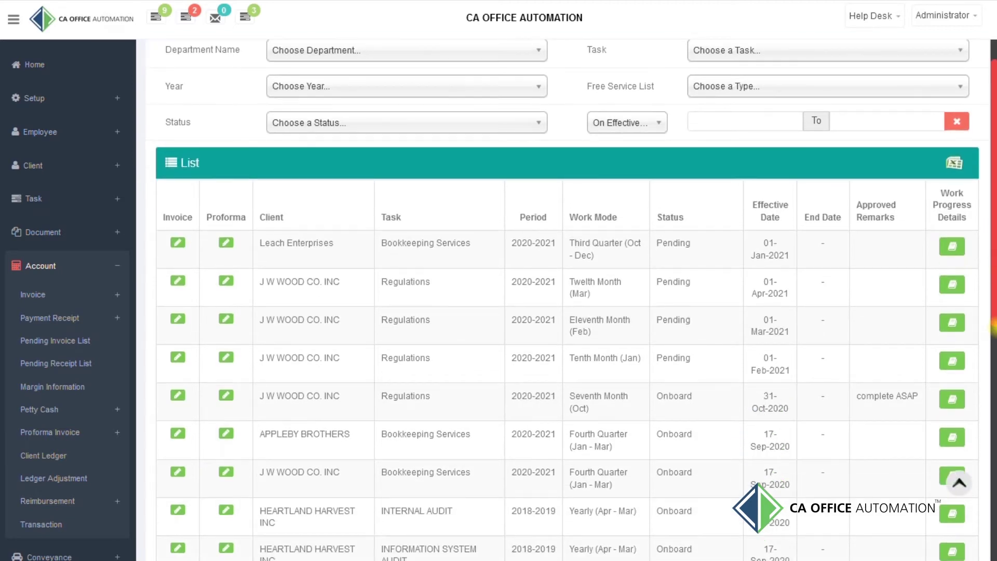
{"action": "scroll", "coordinate": [571, 312], "scroll_direction": "down", "scroll_amount": 1}
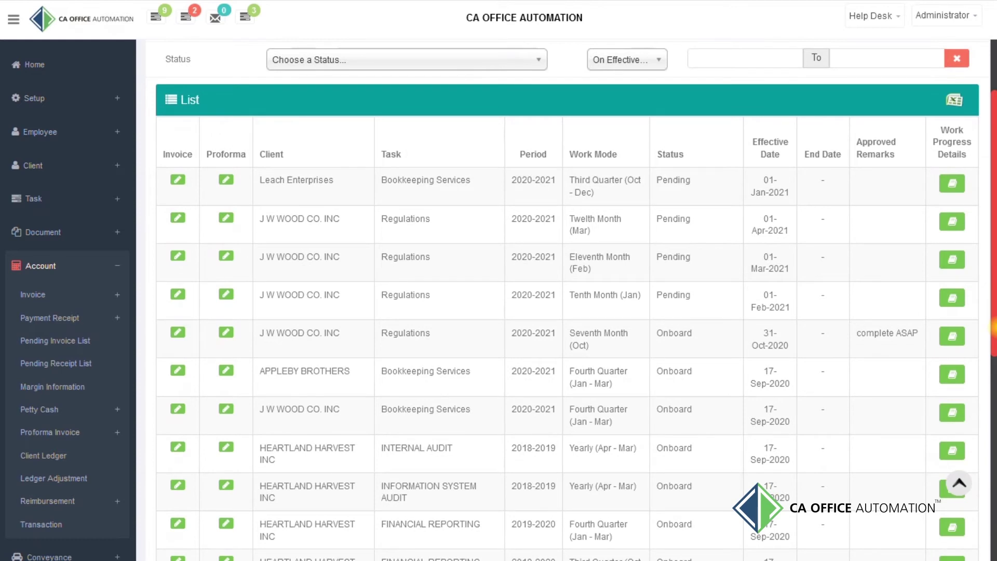
{"action": "scroll", "coordinate": [571, 311], "scroll_direction": "up", "scroll_amount": 5}
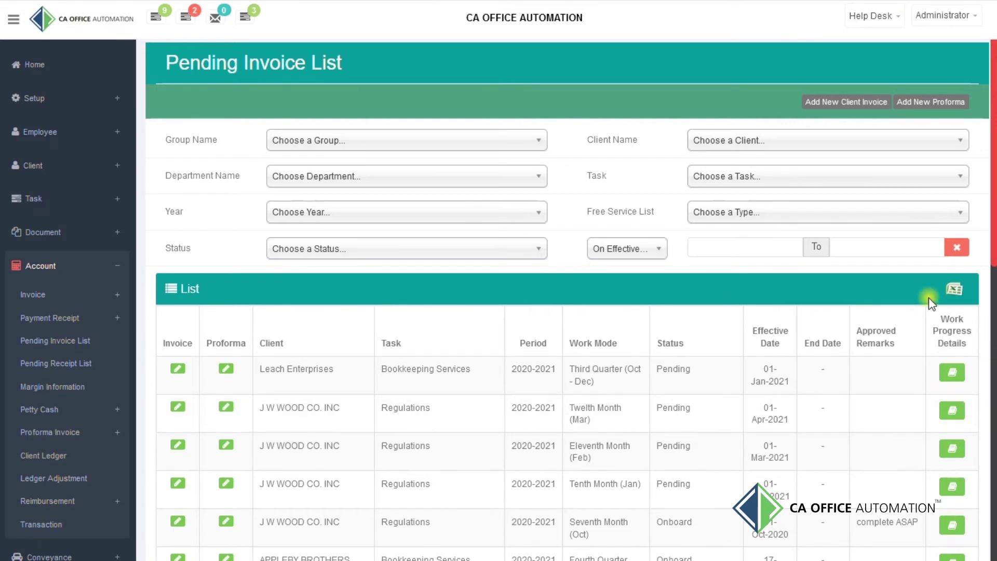
{"action": "left_click", "coordinate": [950, 289]}
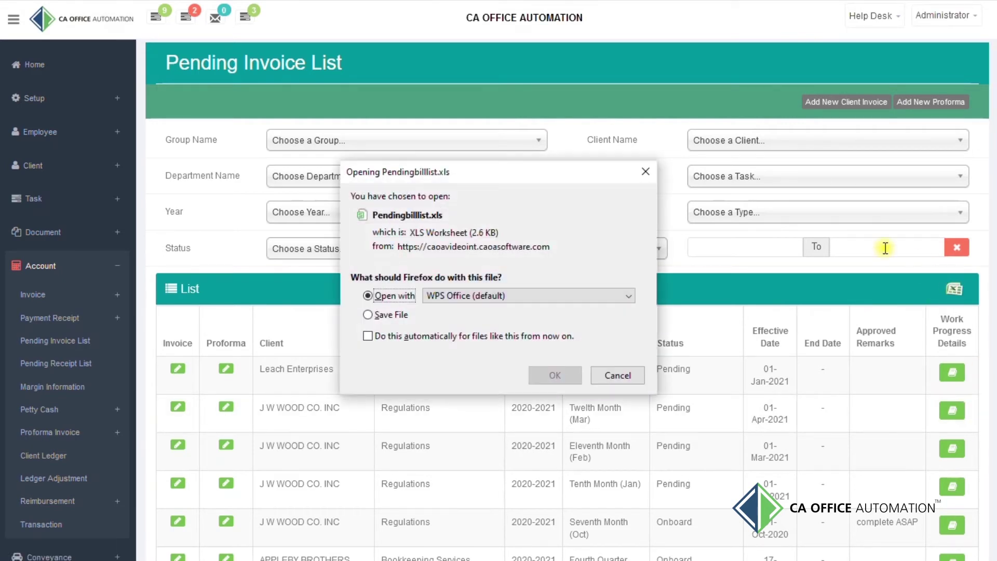
{"action": "left_click", "coordinate": [646, 171]}
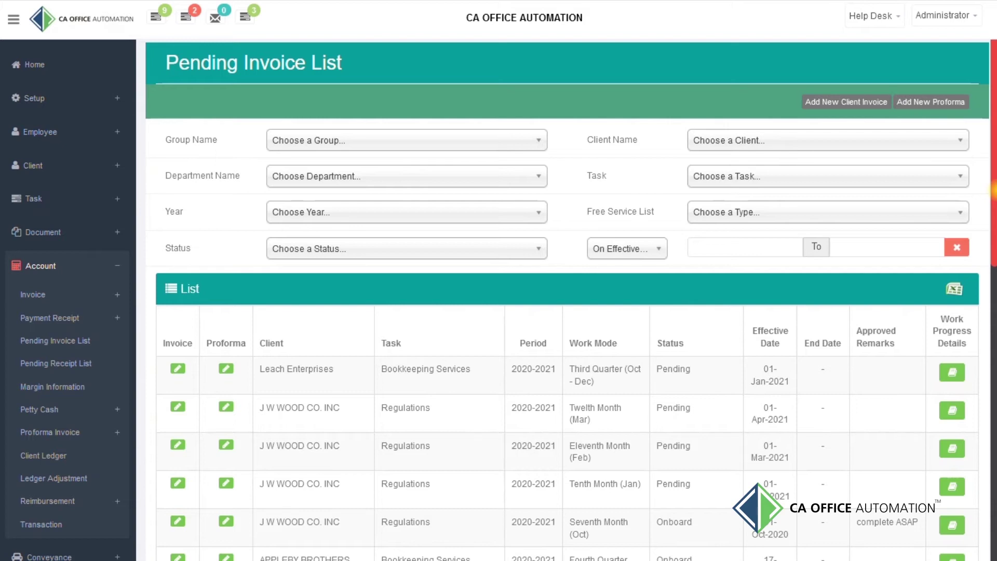
Review the pending receipt list with its invoices awaiting payment
{"action": "left_click", "coordinate": [72, 363]}
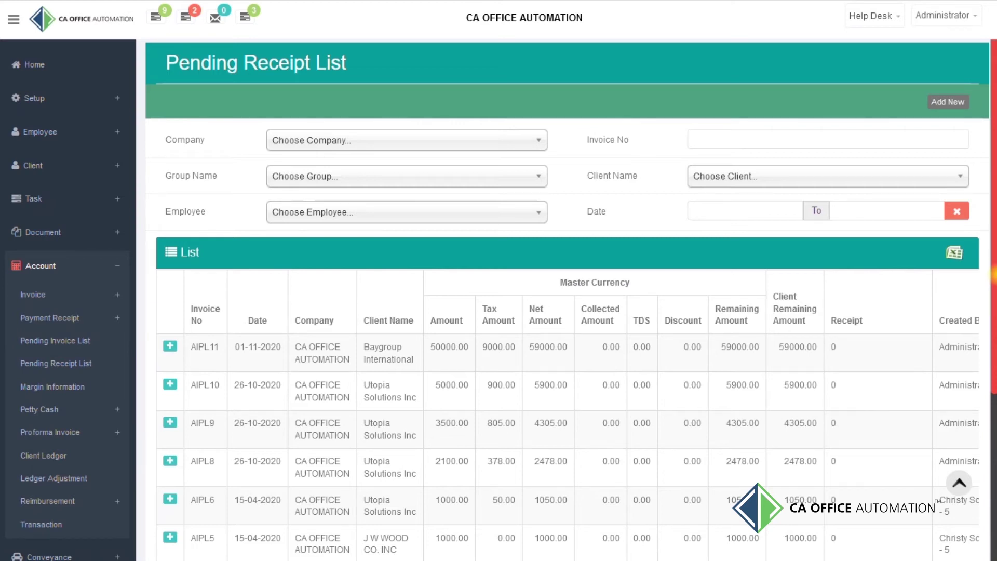
{"action": "scroll", "coordinate": [571, 300], "scroll_direction": "down", "scroll_amount": 5}
{"action": "scroll", "coordinate": [572, 300], "scroll_direction": "up", "scroll_amount": 5}
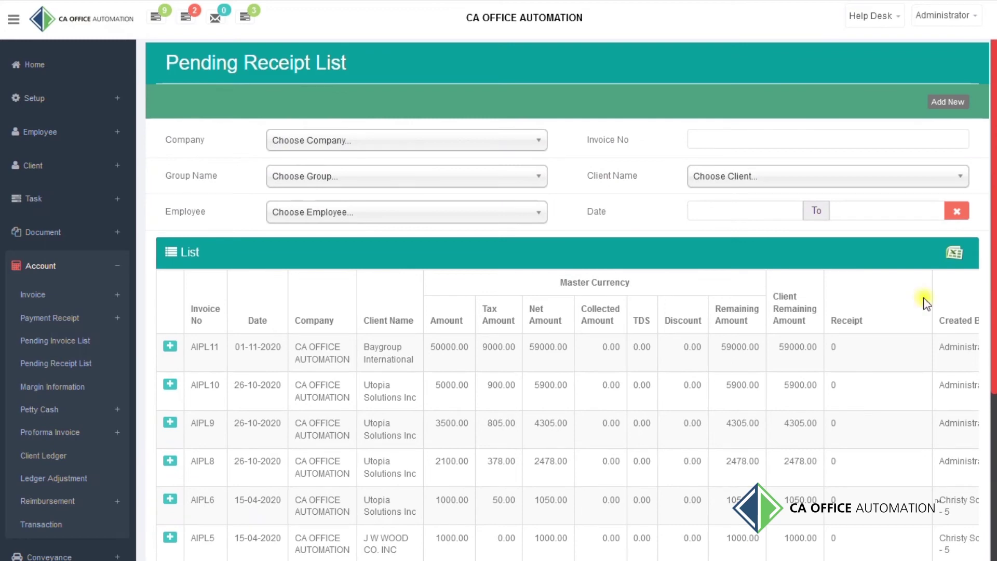
Review the margin information with the subtask breakdown of the Leach Enterprises job and request the job list's Excel export, dismissing the file download
{"action": "left_click", "coordinate": [52, 386]}
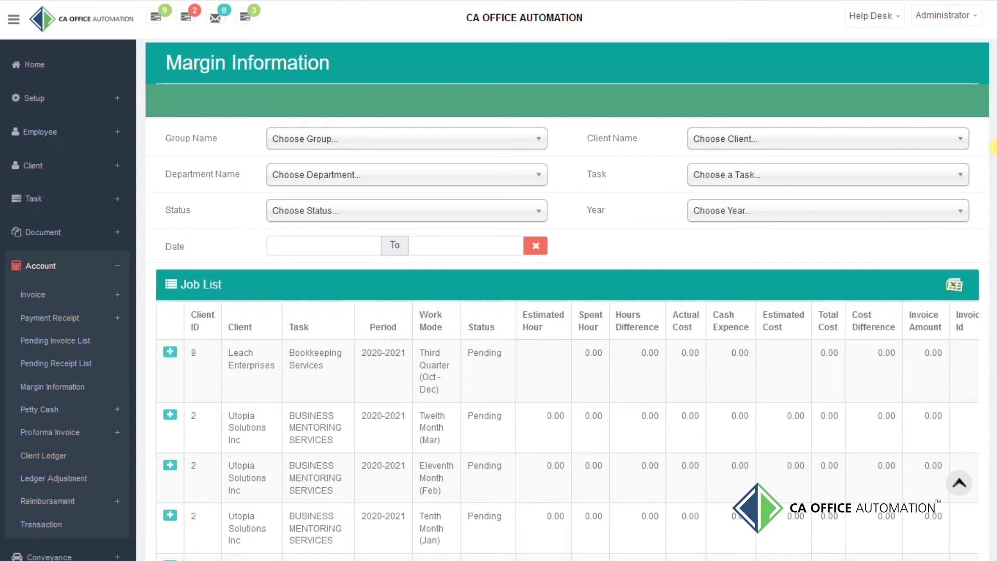
{"action": "left_click", "coordinate": [170, 351]}
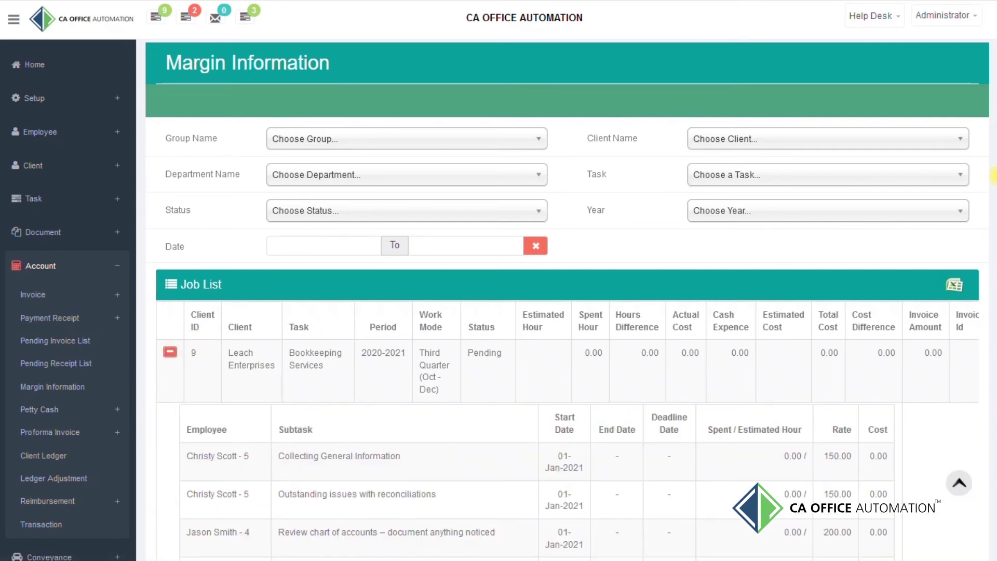
{"action": "scroll", "coordinate": [993, 177], "scroll_direction": "down", "scroll_amount": 4}
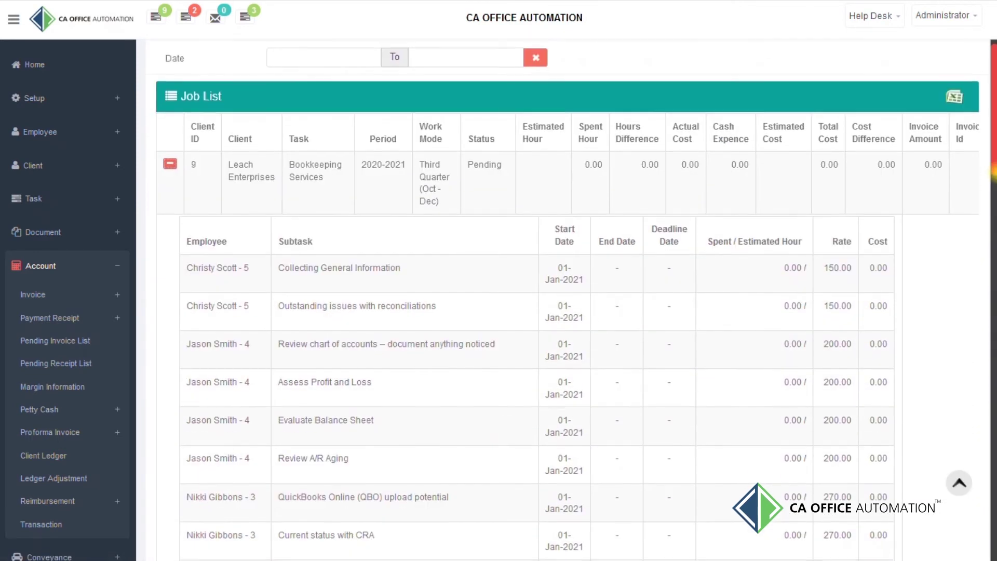
{"action": "scroll", "coordinate": [994, 176], "scroll_direction": "down", "scroll_amount": 1}
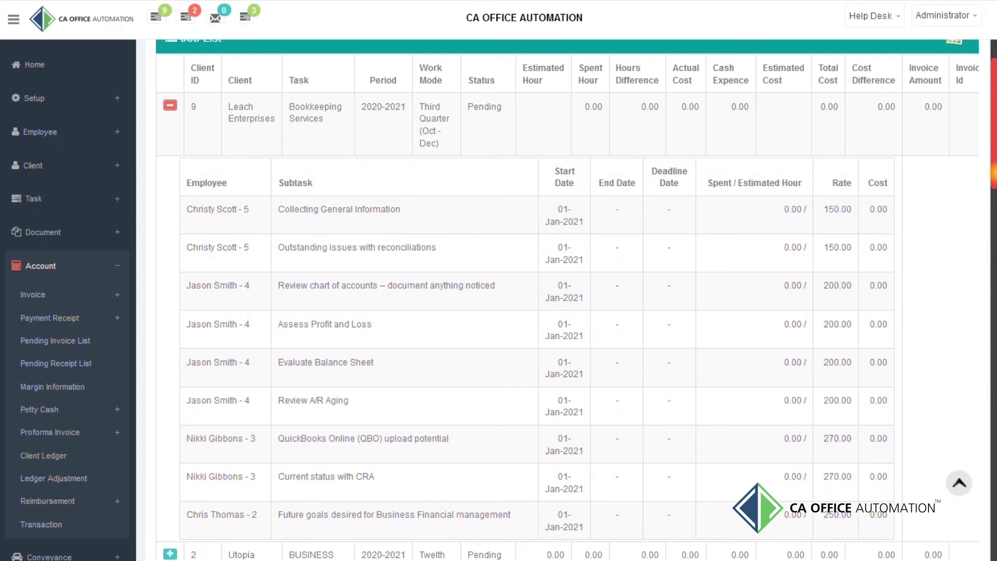
{"action": "left_click_drag", "start_coordinate": [996, 172], "coordinate": [995, 174]}
{"action": "scroll", "coordinate": [995, 173], "scroll_direction": "up", "scroll_amount": 5}
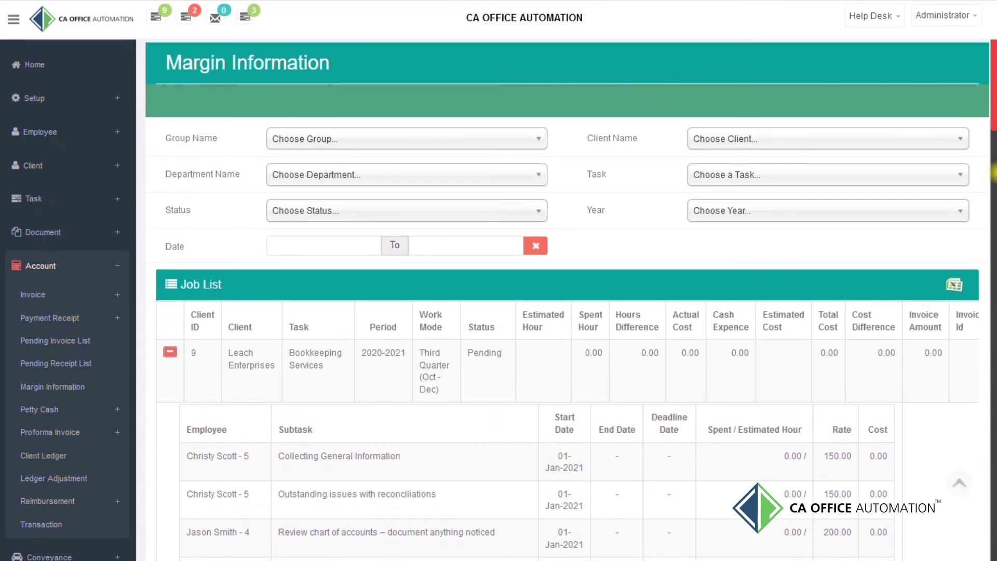
{"action": "left_click", "coordinate": [170, 353]}
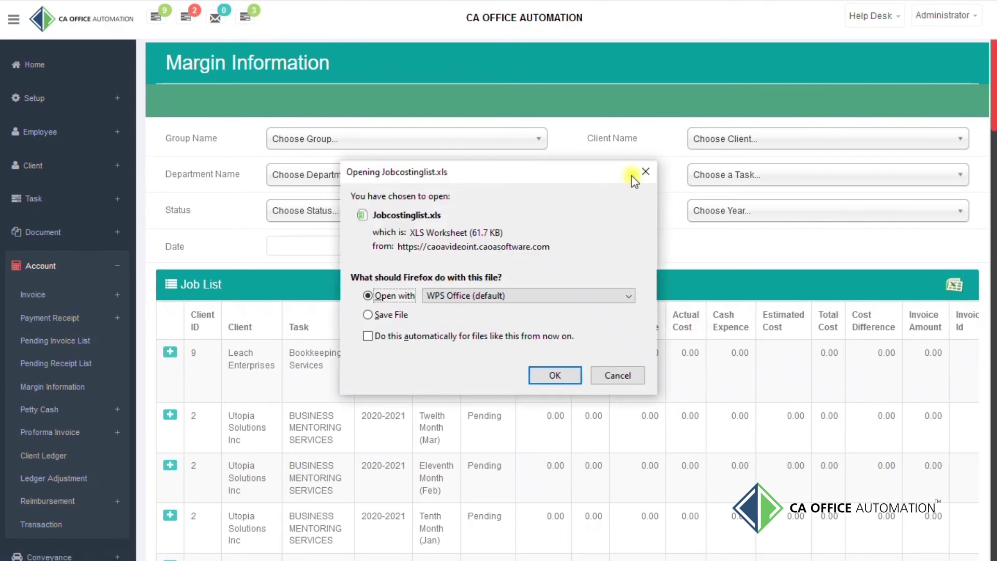
{"action": "left_click", "coordinate": [645, 170]}
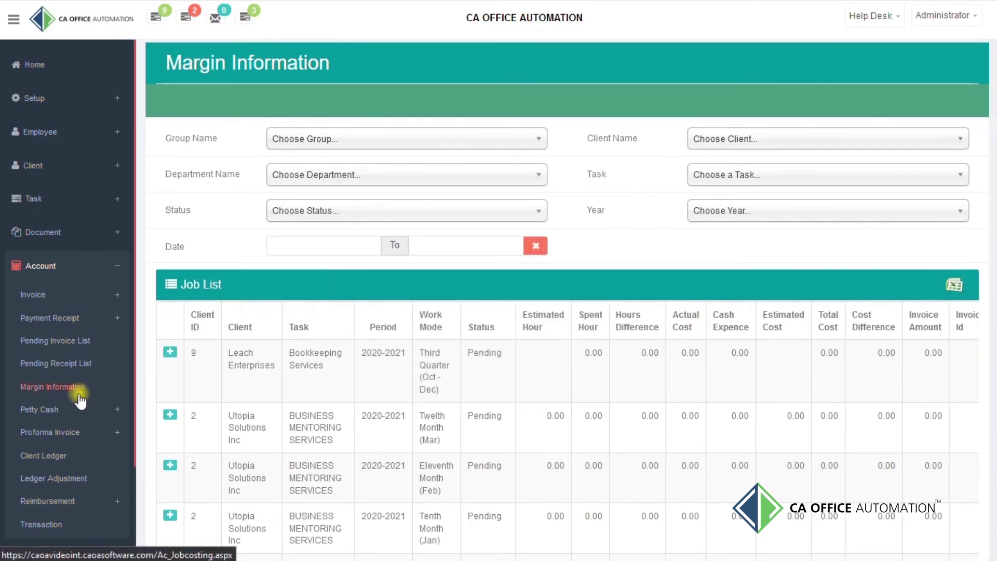
Start a new petty cash expense for a client and choose Utopia Solutions Inc
{"action": "left_click", "coordinate": [41, 409]}
{"action": "scroll", "coordinate": [57, 403], "scroll_direction": "down", "scroll_amount": 3}
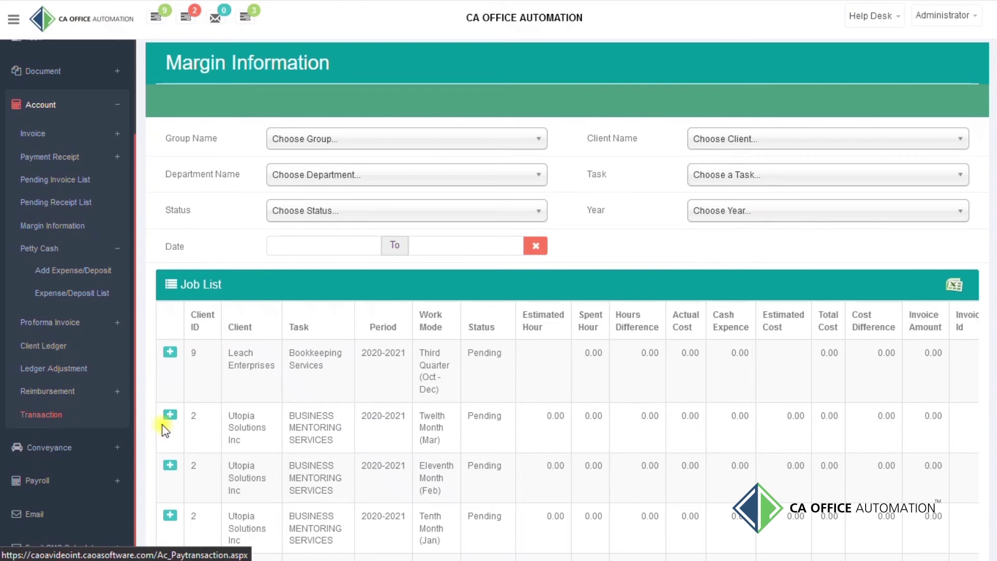
{"action": "left_click", "coordinate": [73, 271]}
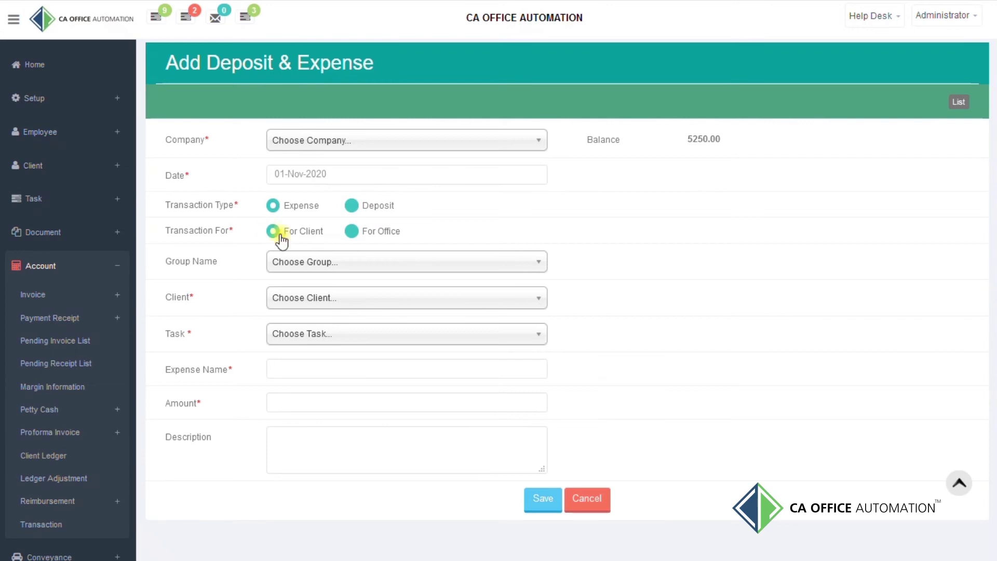
{"action": "left_click", "coordinate": [392, 298]}
{"action": "scroll", "coordinate": [311, 364], "scroll_direction": "down", "scroll_amount": 2}
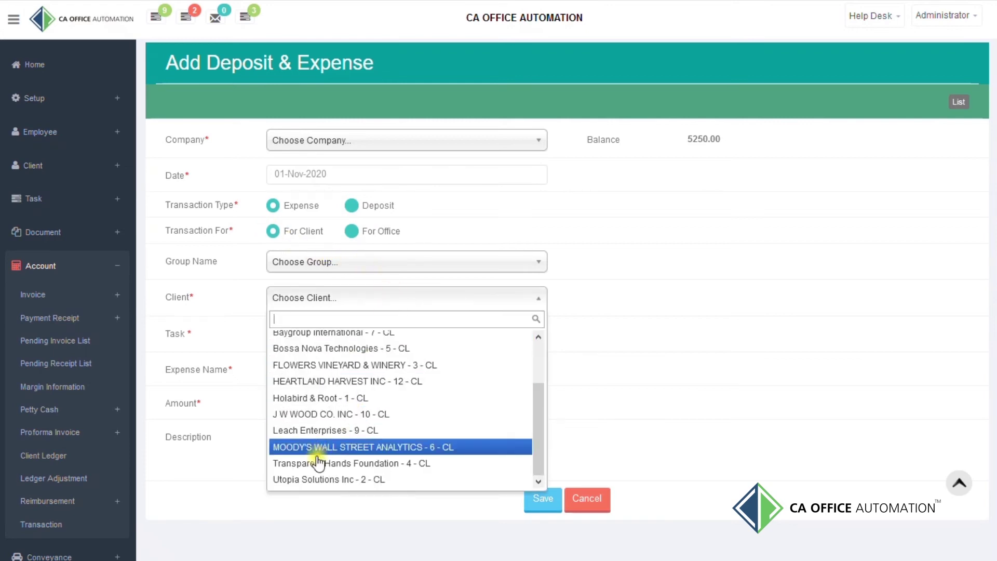
{"action": "left_click", "coordinate": [312, 482]}
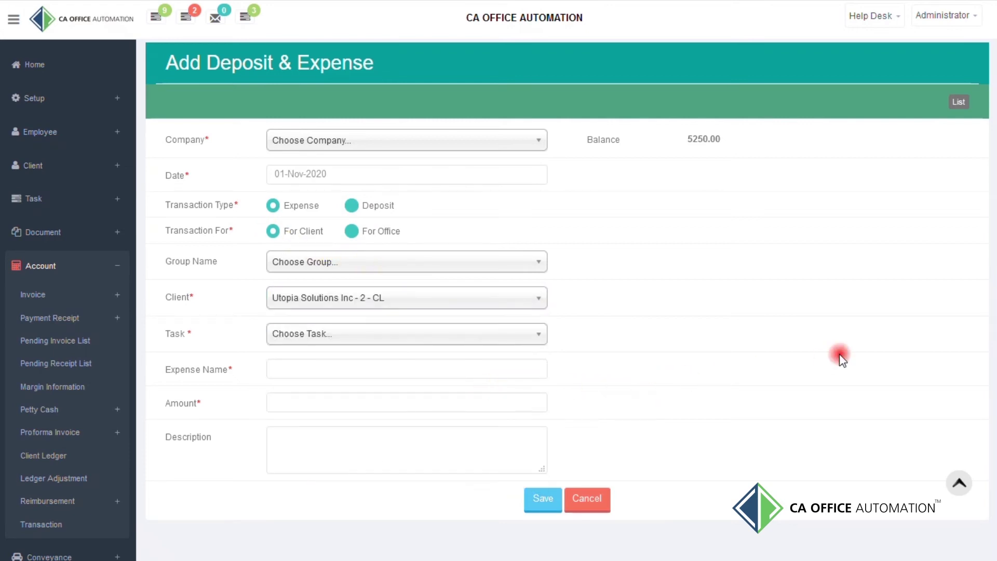
View the petty cash deposit and expense list and request its Excel export, dismissing the file download
{"action": "left_click", "coordinate": [960, 102]}
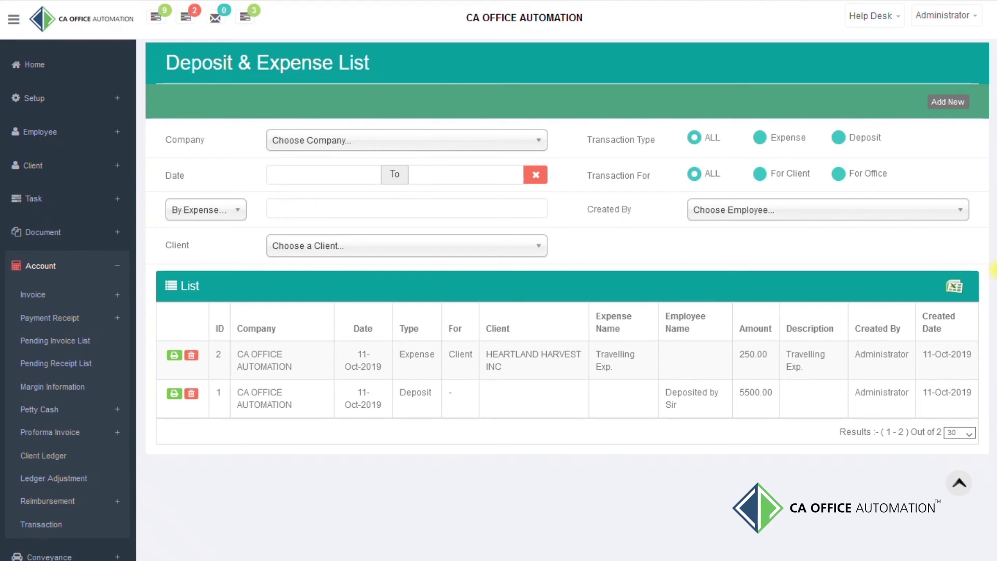
{"action": "left_click", "coordinate": [954, 286]}
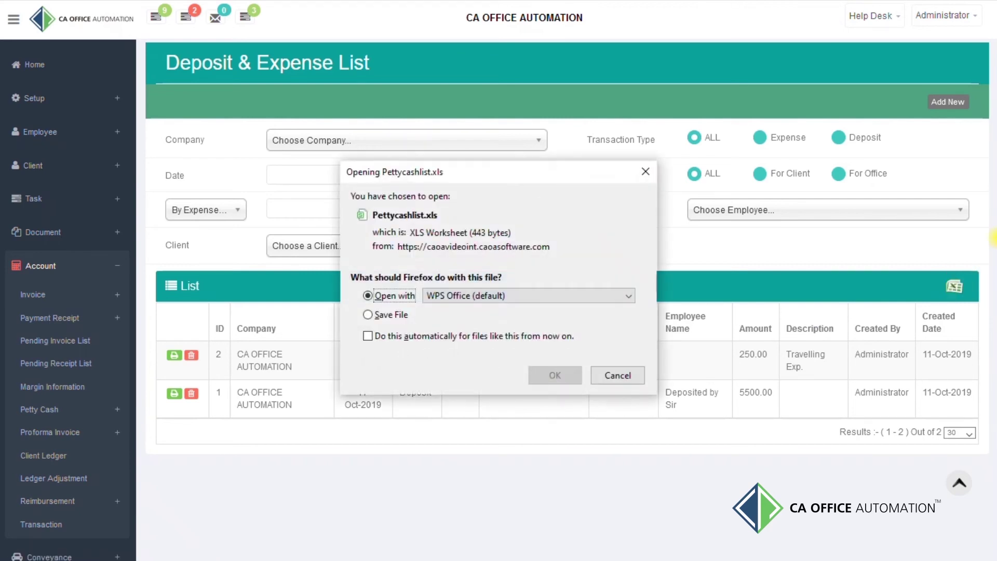
{"action": "left_click", "coordinate": [645, 172]}
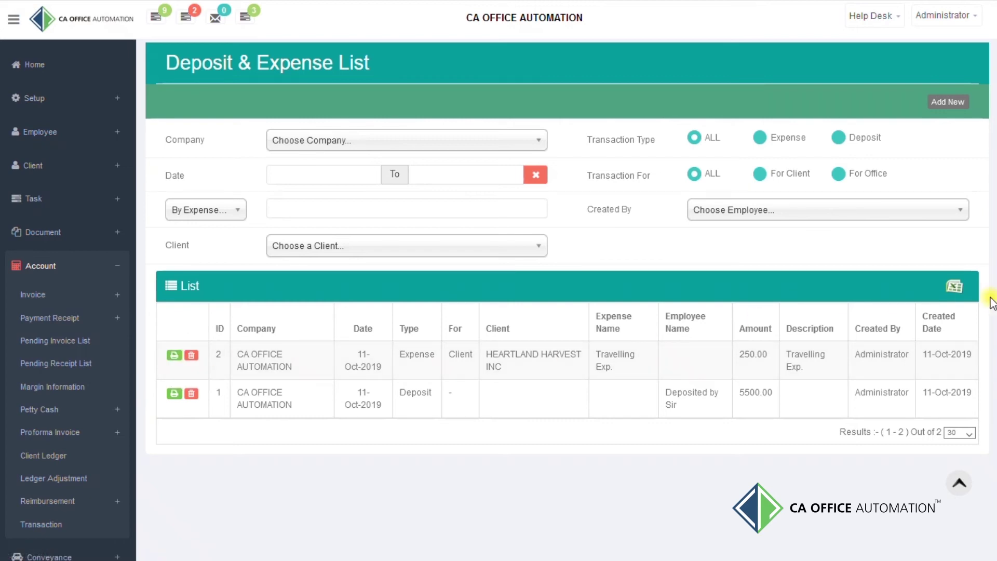
View the new client and new group proforma invoice forms and the client proforma invoice list
{"action": "left_click", "coordinate": [48, 432]}
{"action": "scroll", "coordinate": [62, 437], "scroll_direction": "down", "scroll_amount": 3}
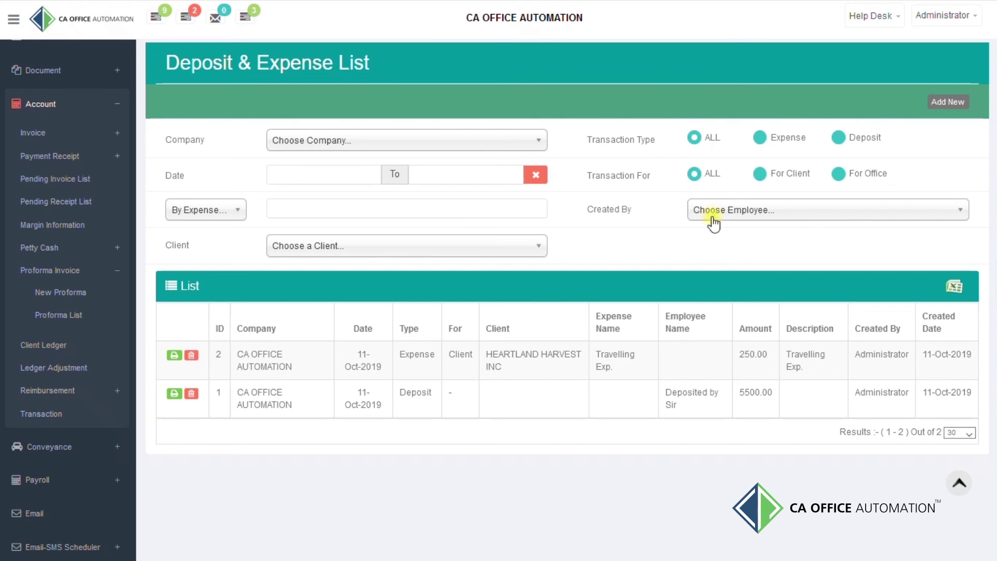
{"action": "left_click", "coordinate": [68, 293]}
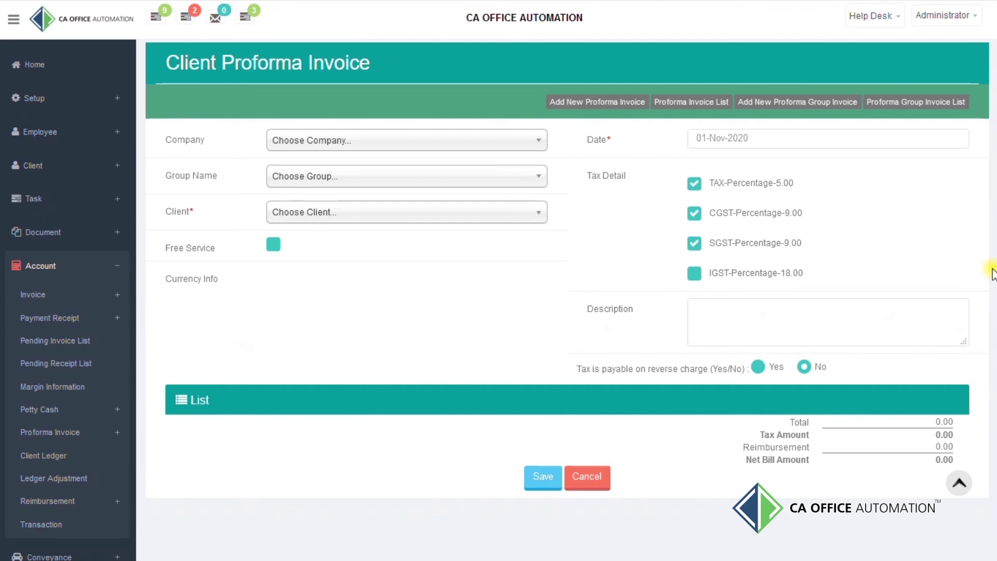
{"action": "left_click", "coordinate": [798, 102]}
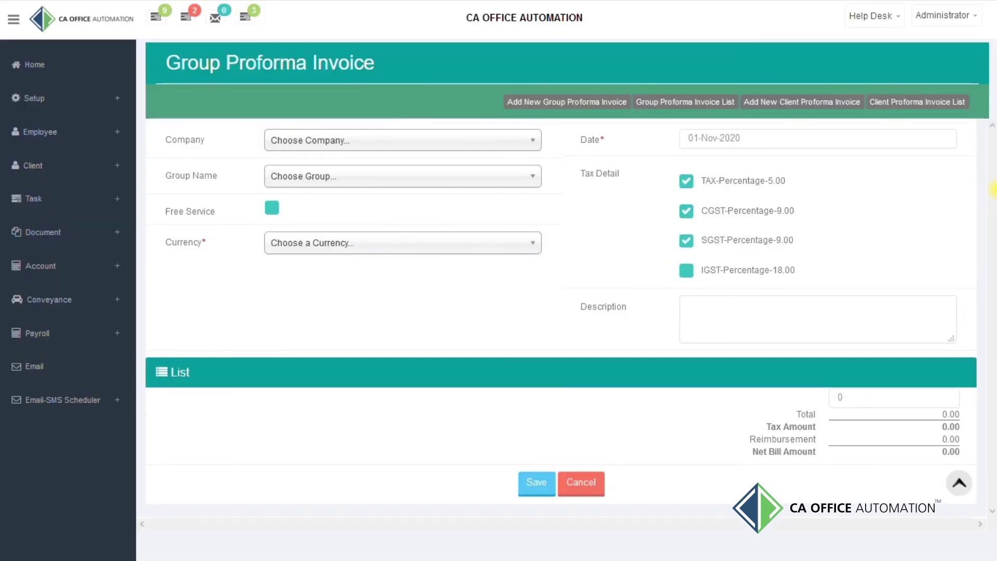
{"action": "left_click", "coordinate": [910, 102]}
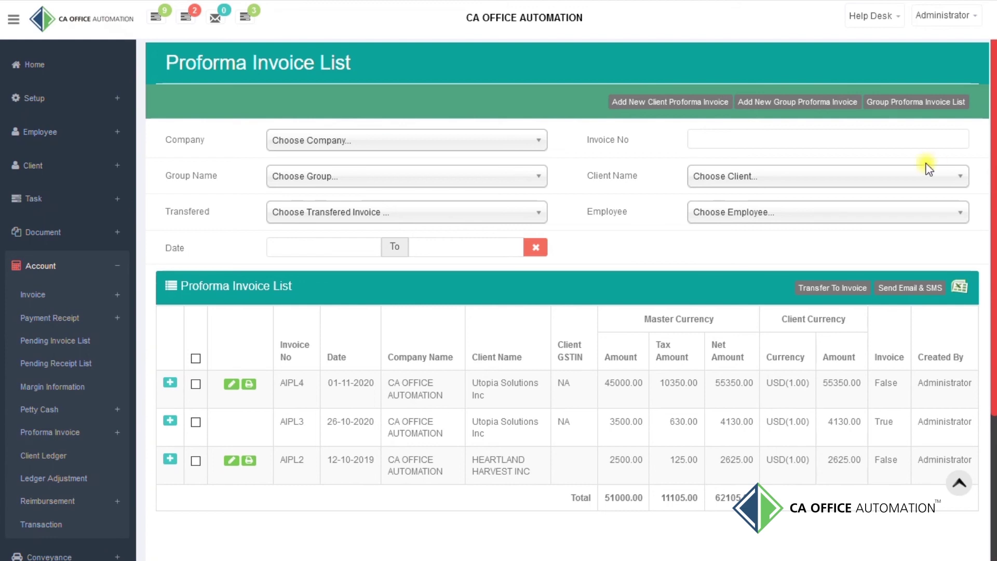
Select the 01-11-2020 Utopia Solutions Inc proforma and try the transfer to invoice, email and SMS sending, and Excel export options
{"action": "left_click", "coordinate": [195, 385]}
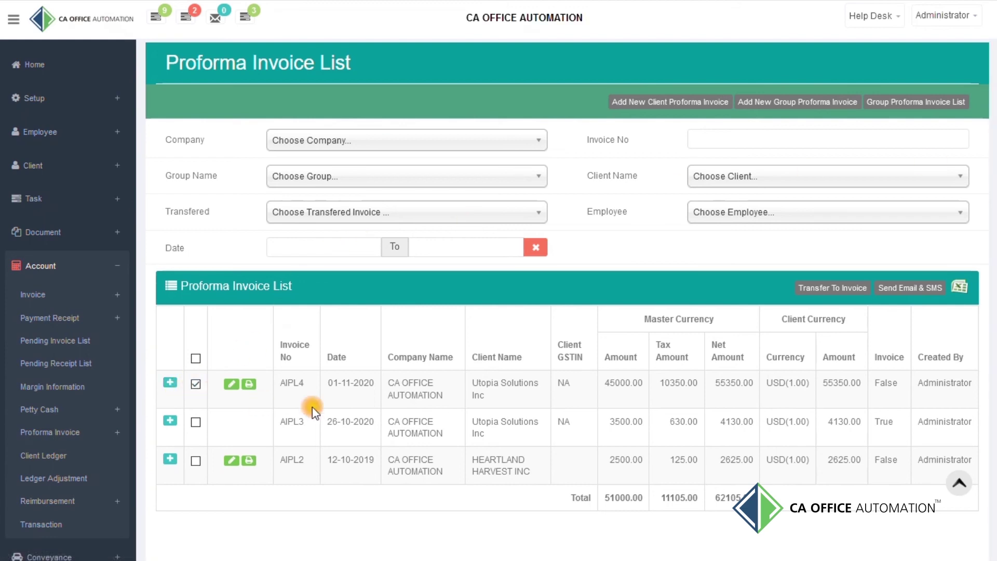
{"action": "left_click", "coordinate": [817, 291]}
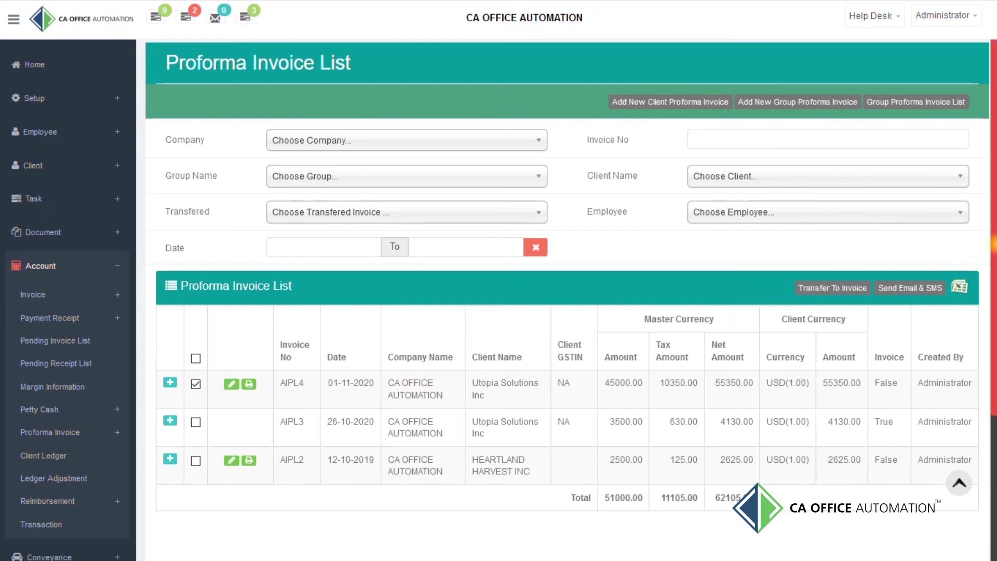
{"action": "left_click", "coordinate": [896, 290]}
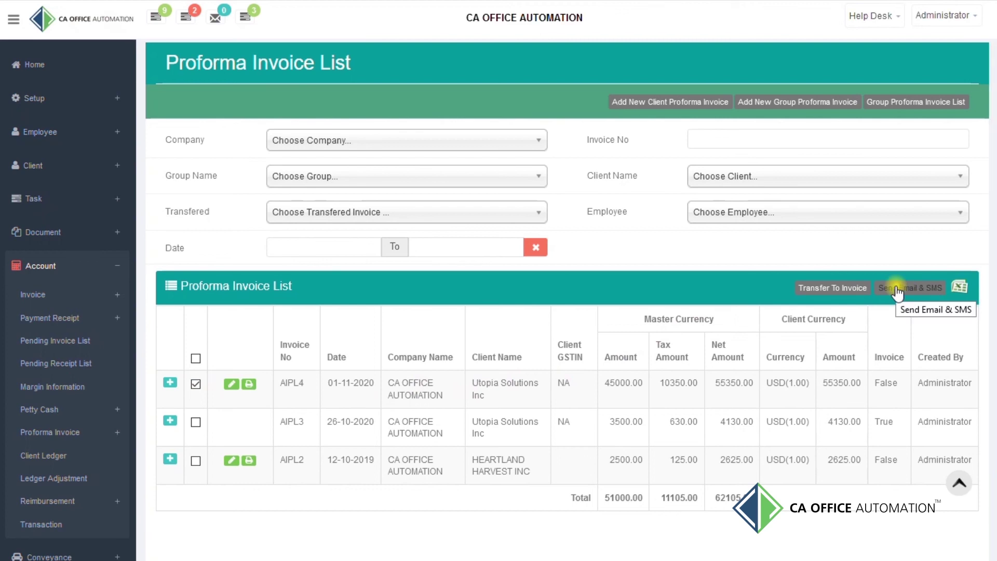
{"action": "left_click", "coordinate": [960, 289]}
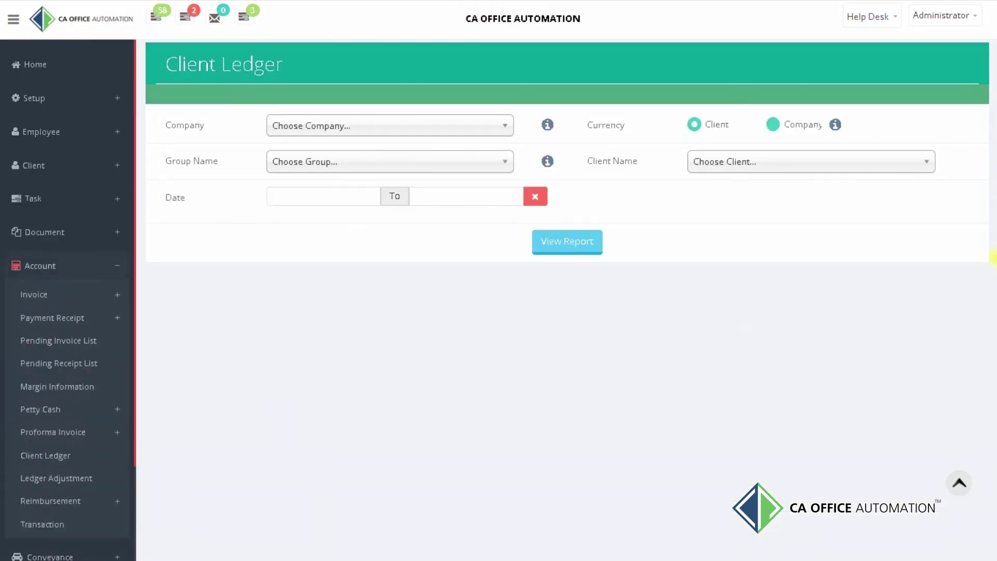
Generate the client ledger report for Utopia Solutions Inc from 13-Sep-2020 to 11-Nov-2020
{"action": "left_click", "coordinate": [726, 162]}
{"action": "scroll", "coordinate": [733, 311], "scroll_direction": "down", "scroll_amount": 3}
{"action": "left_click", "coordinate": [732, 341]}
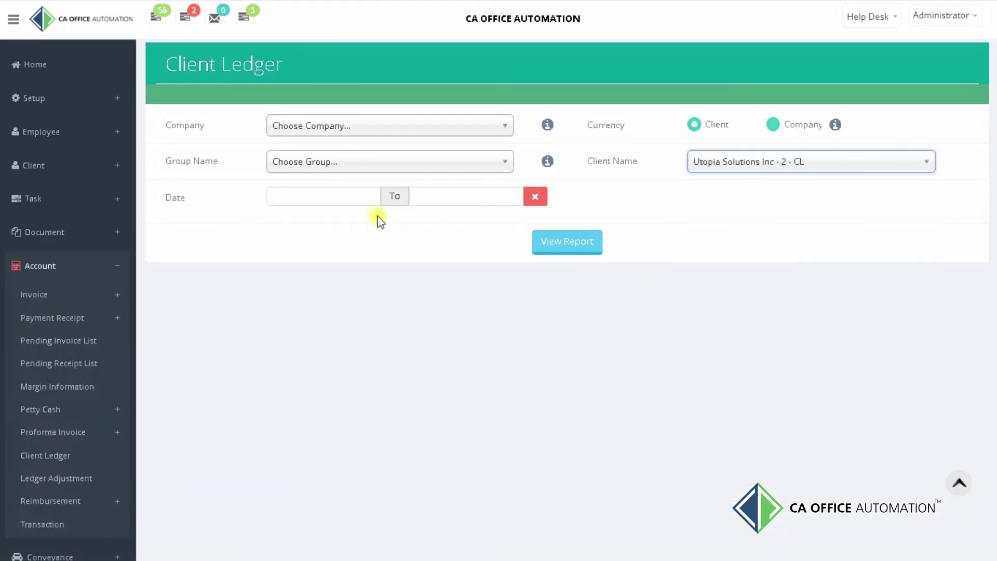
{"action": "left_click", "coordinate": [353, 197]}
{"action": "left_click", "coordinate": [276, 213]}
{"action": "left_click", "coordinate": [276, 214]}
{"action": "left_click", "coordinate": [294, 252]}
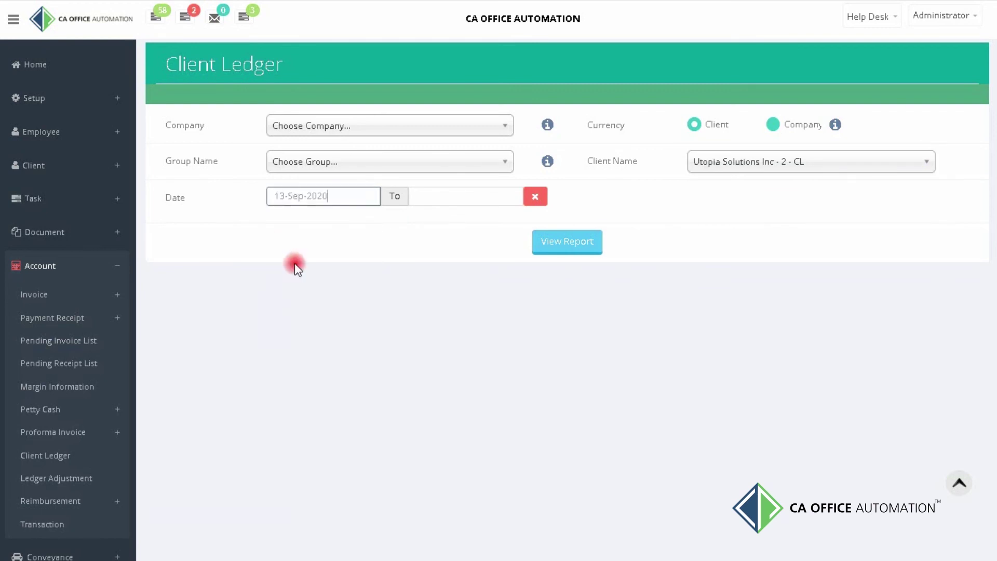
{"action": "left_click", "coordinate": [434, 197]}
{"action": "left_click", "coordinate": [471, 260]}
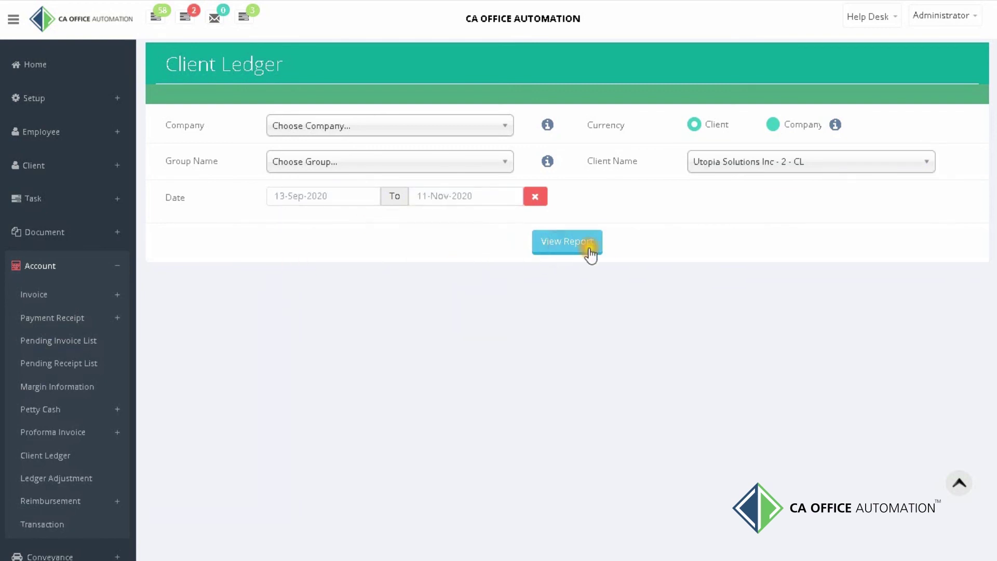
{"action": "left_click", "coordinate": [591, 253]}
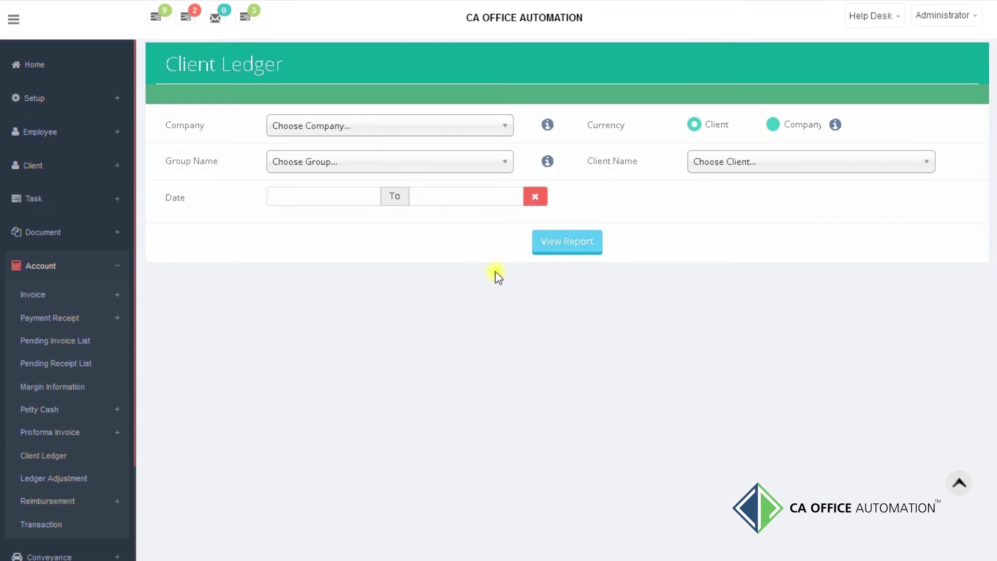
Record and save a Cr ledger adjustment of 5500 for Utopia Solutions Inc
{"action": "left_click", "coordinate": [54, 479]}
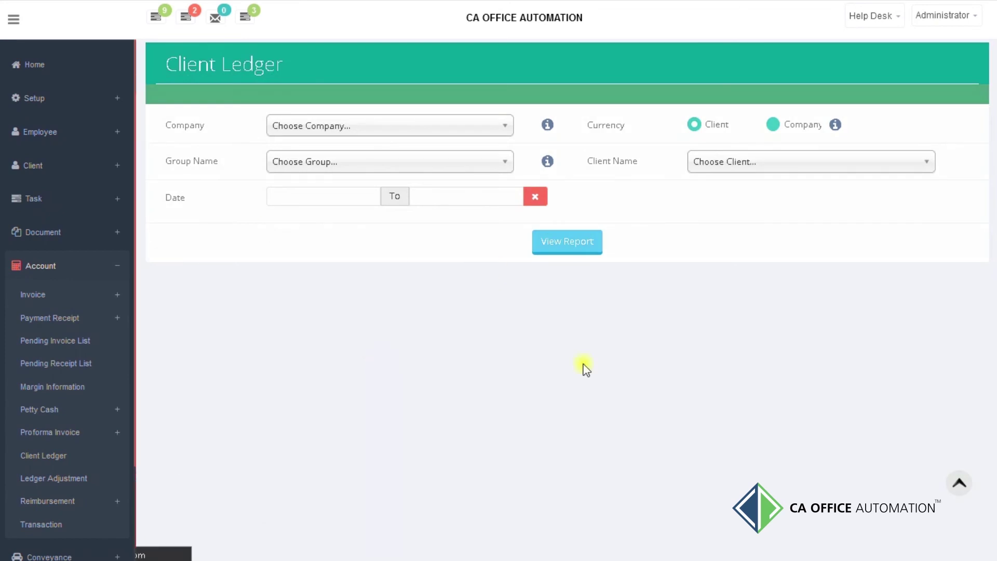
{"action": "left_click", "coordinate": [768, 166]}
{"action": "scroll", "coordinate": [712, 312], "scroll_direction": "down", "scroll_amount": 3}
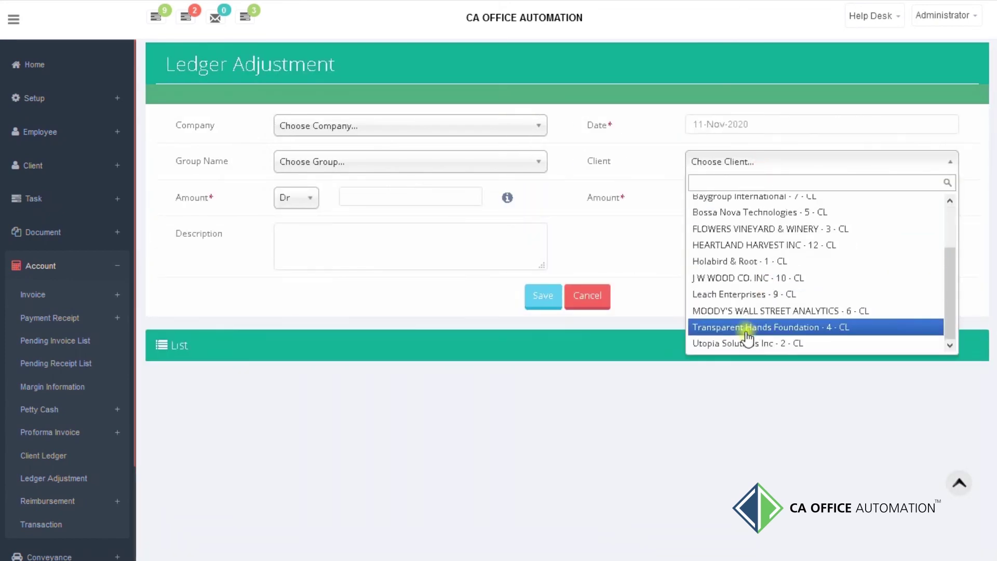
{"action": "left_click", "coordinate": [728, 343]}
{"action": "left_click", "coordinate": [297, 202]}
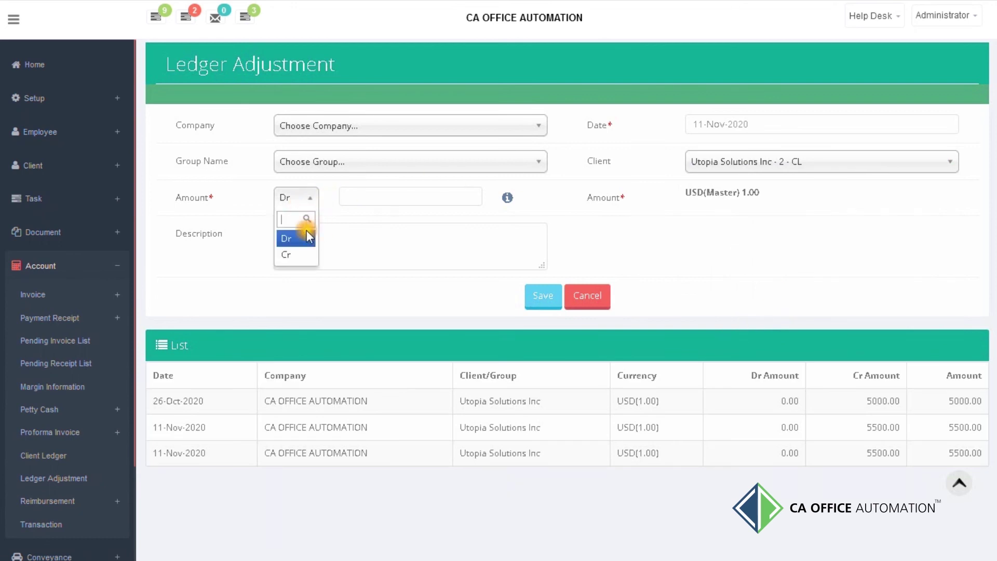
{"action": "left_click", "coordinate": [291, 254]}
{"action": "left_click", "coordinate": [375, 194]}
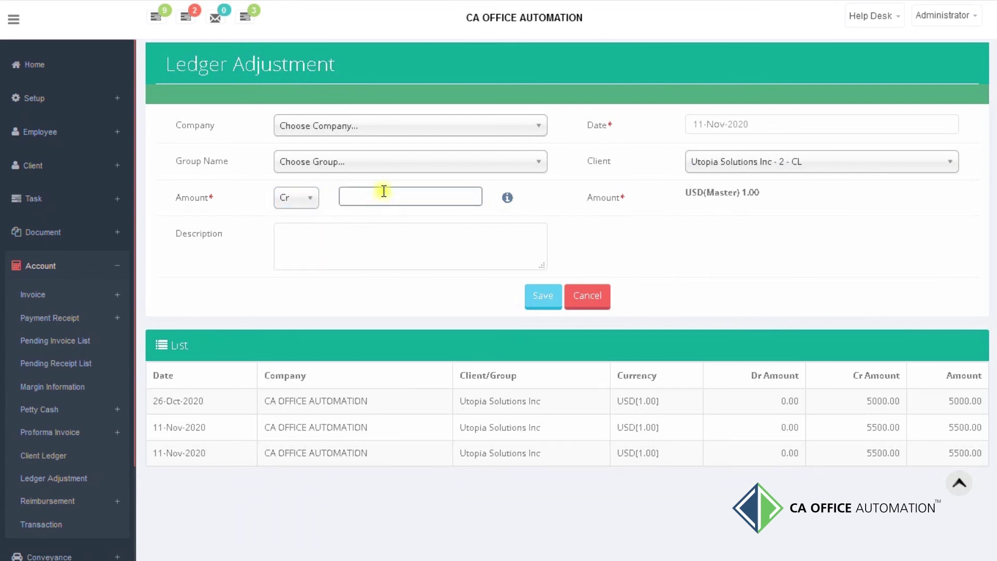
{"action": "type", "text": "5500"}
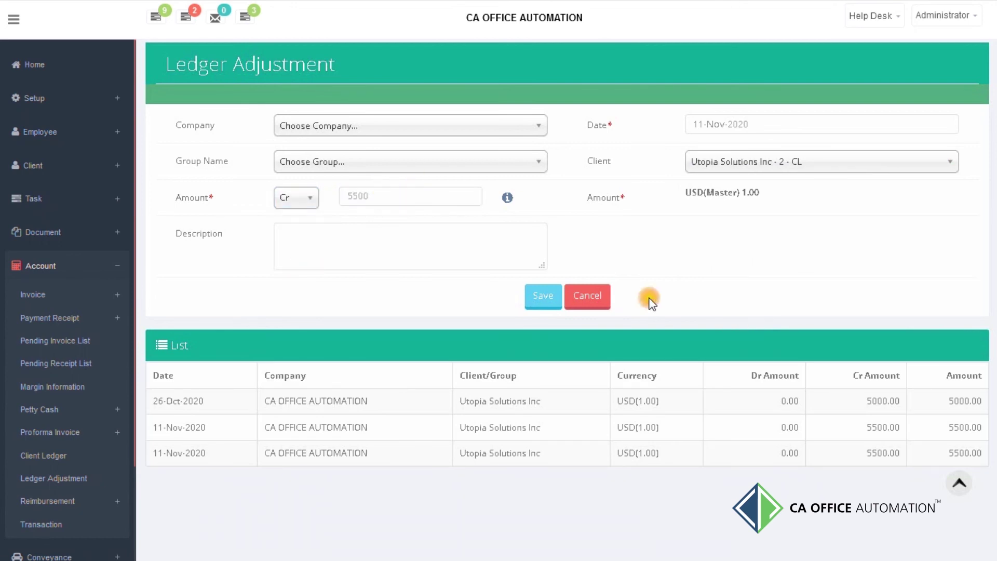
{"action": "left_click", "coordinate": [542, 297]}
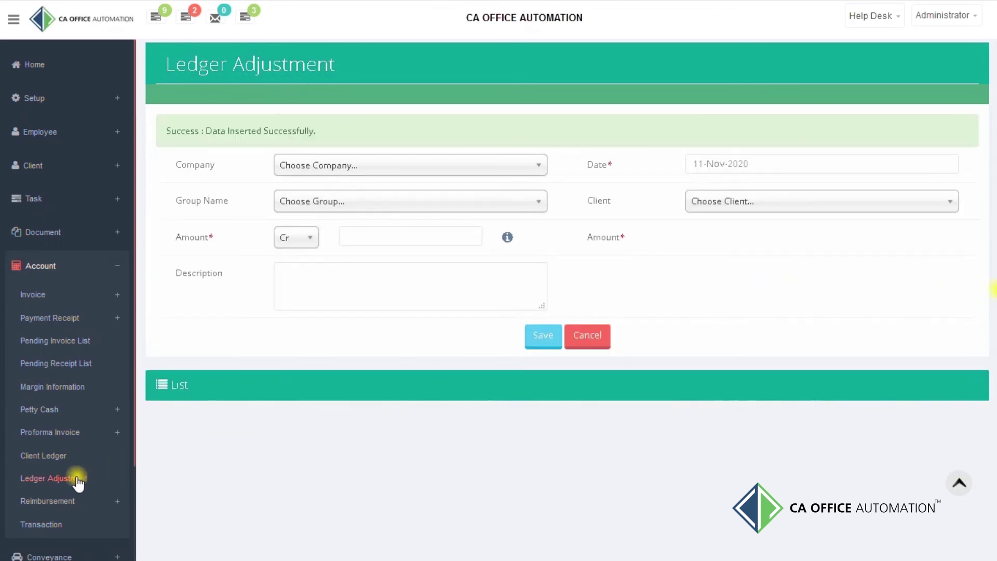
Start a new reimbursement for Utopia Solutions Inc with the task FINANCIAL REPORTING - Third Quarter (Oct - Dec) - 2020-2021
{"action": "left_click", "coordinate": [62, 499]}
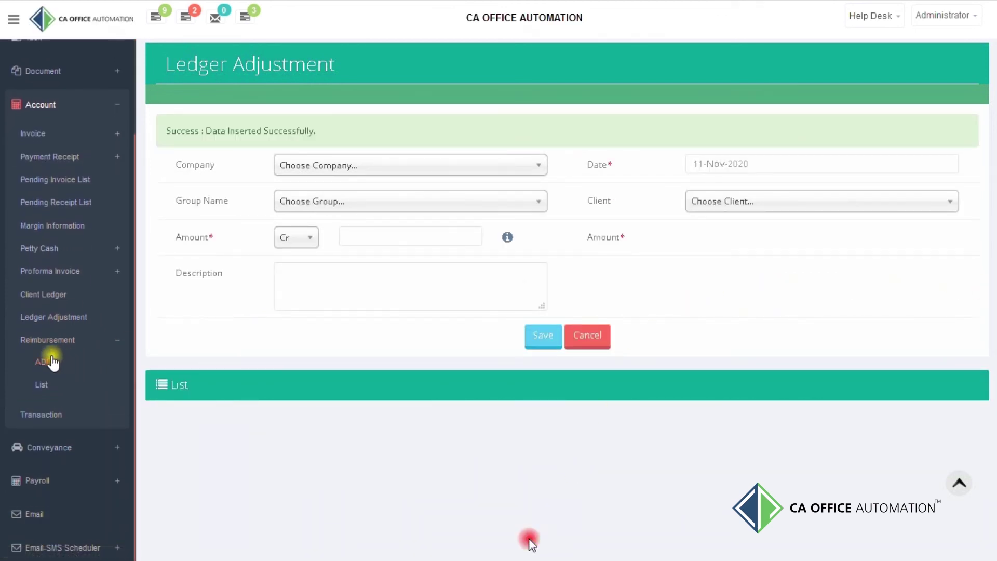
{"action": "left_click", "coordinate": [43, 370]}
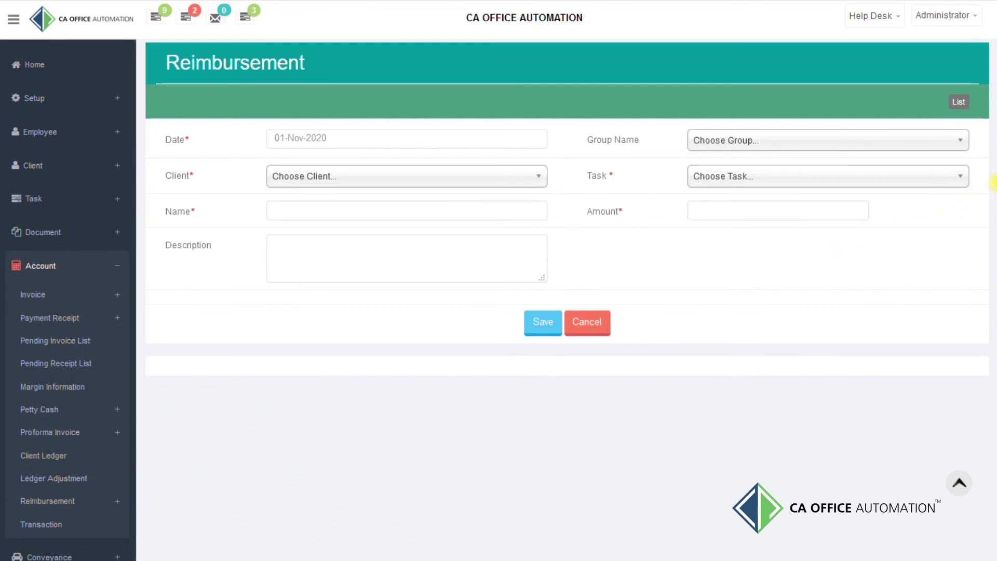
{"action": "left_click", "coordinate": [422, 183]}
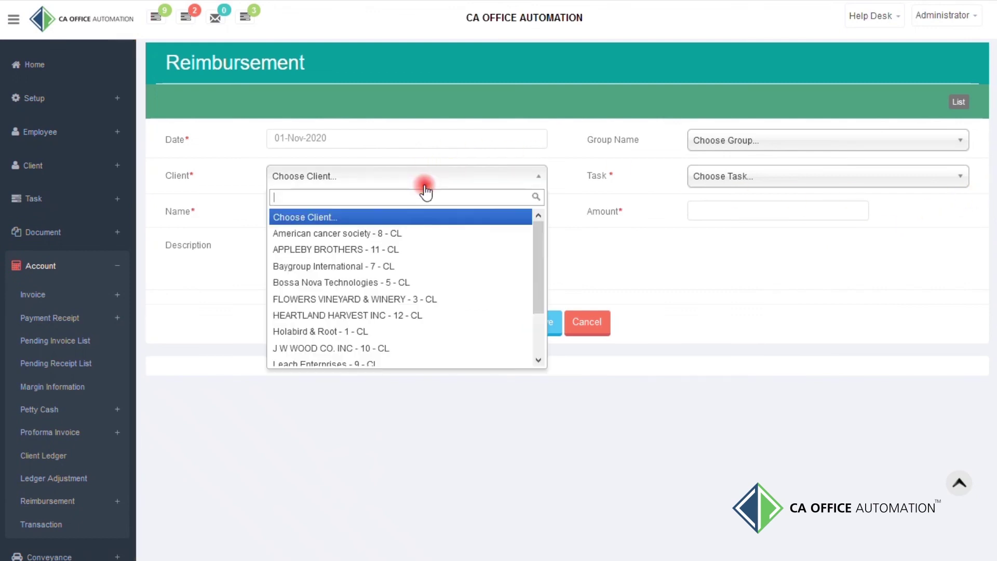
{"action": "scroll", "coordinate": [378, 295], "scroll_direction": "down", "scroll_amount": 1}
{"action": "left_click", "coordinate": [383, 354]}
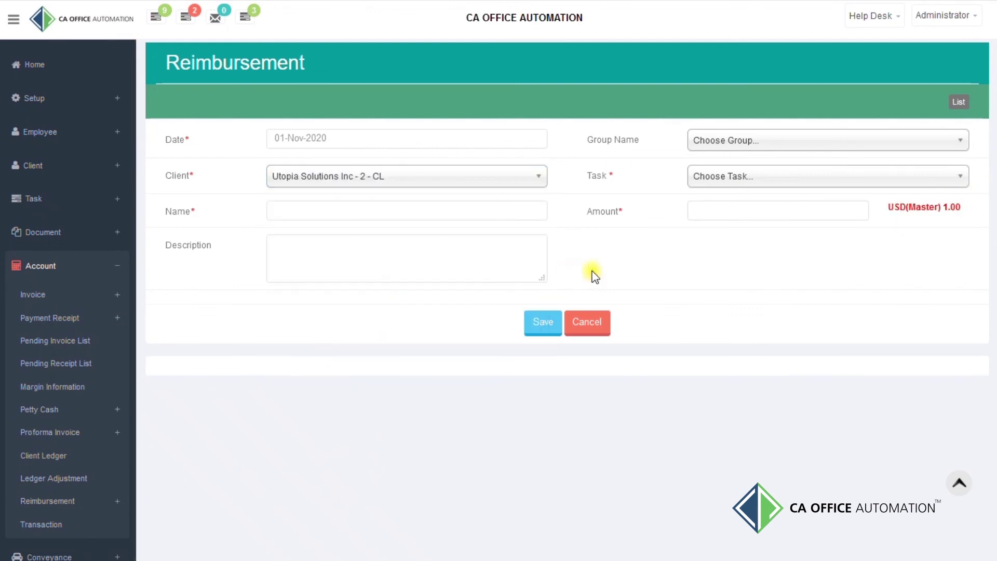
{"action": "left_click", "coordinate": [847, 180]}
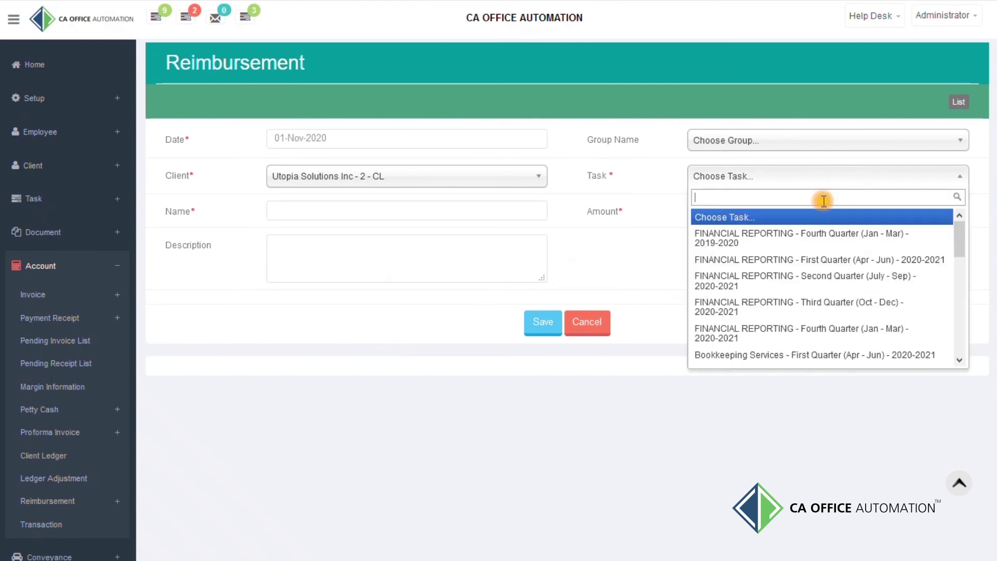
{"action": "left_click", "coordinate": [787, 306]}
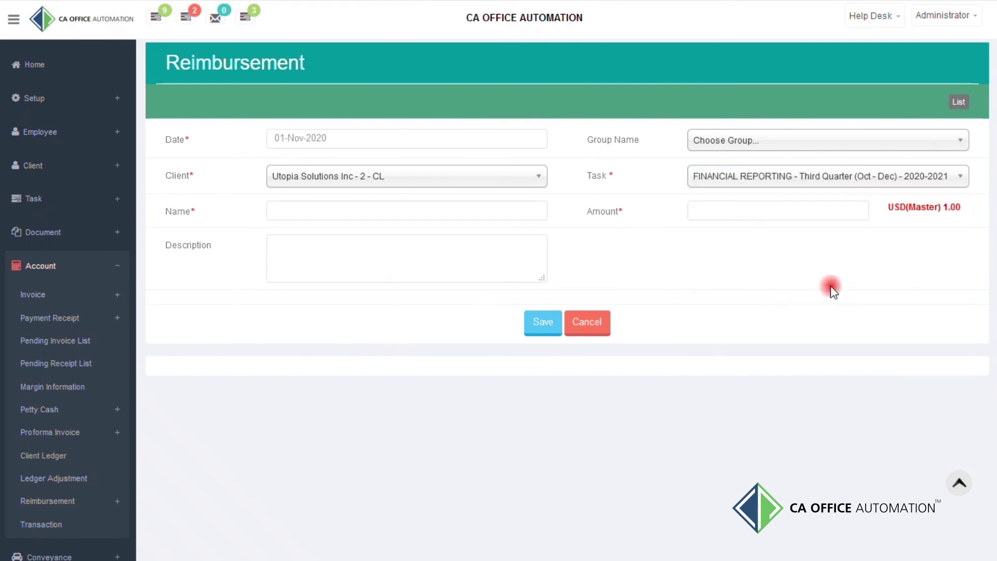